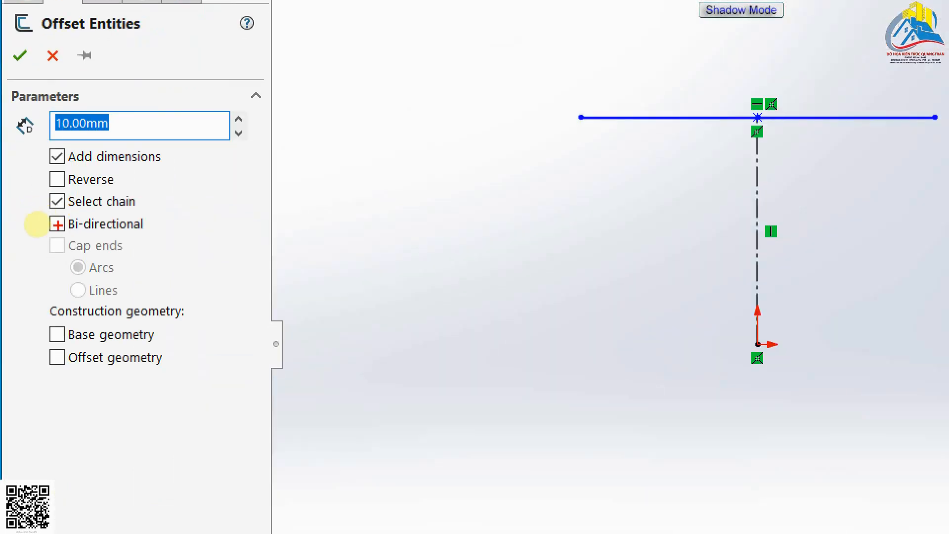
Step: Offset the horizontal line and the vertical centerline 4 mm bi-directionally, with the base geometry converted to construction geometry
left_click_drag(43, 217, 90, 230, "ctrl")
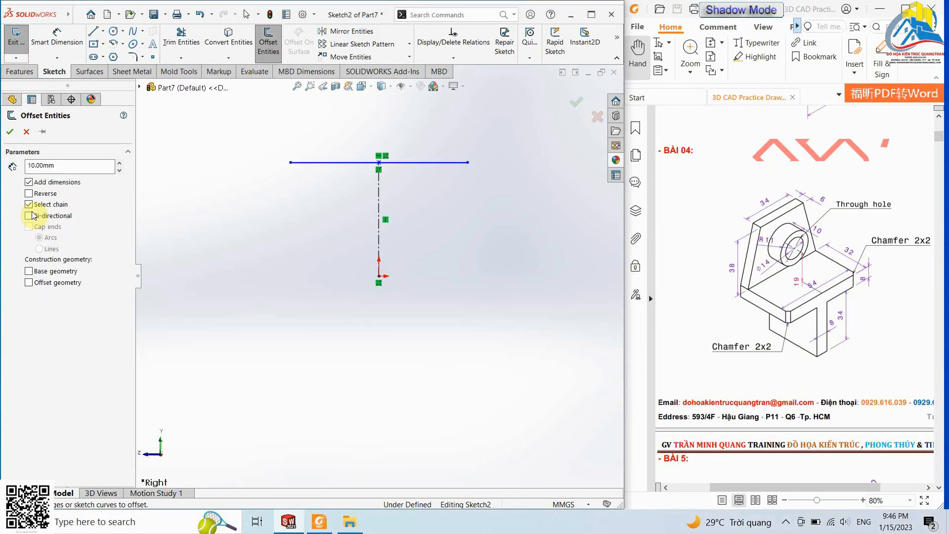
left_click(29, 216)
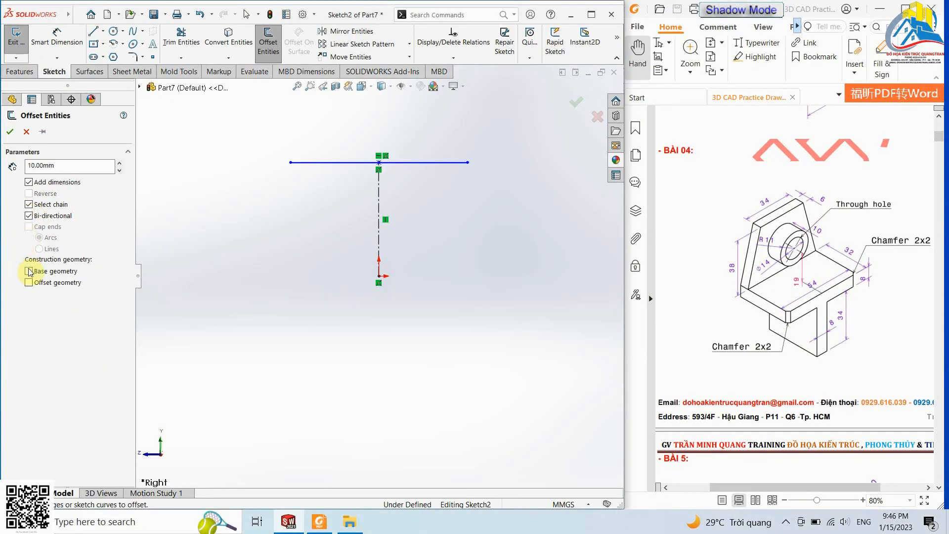
left_click(29, 272)
left_click_drag(59, 165, 12, 170)
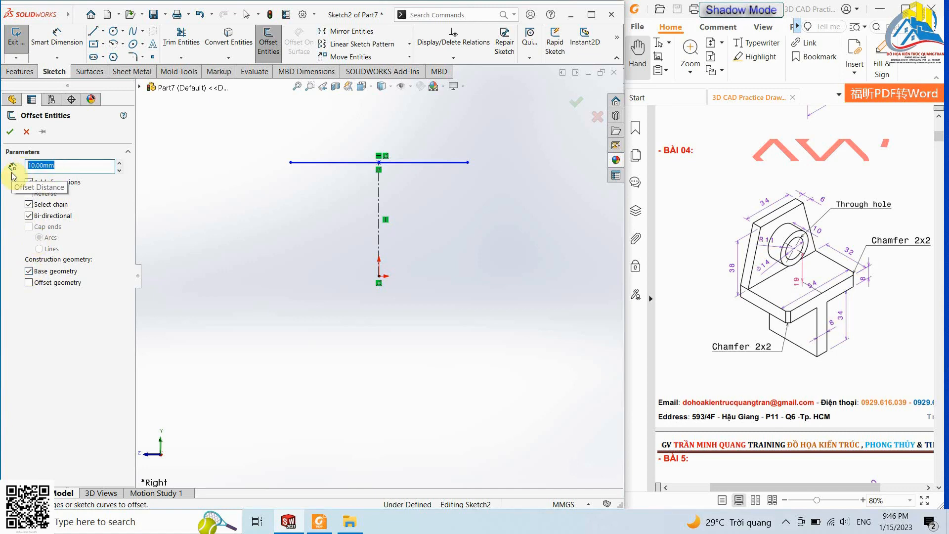
key("BackSpace")
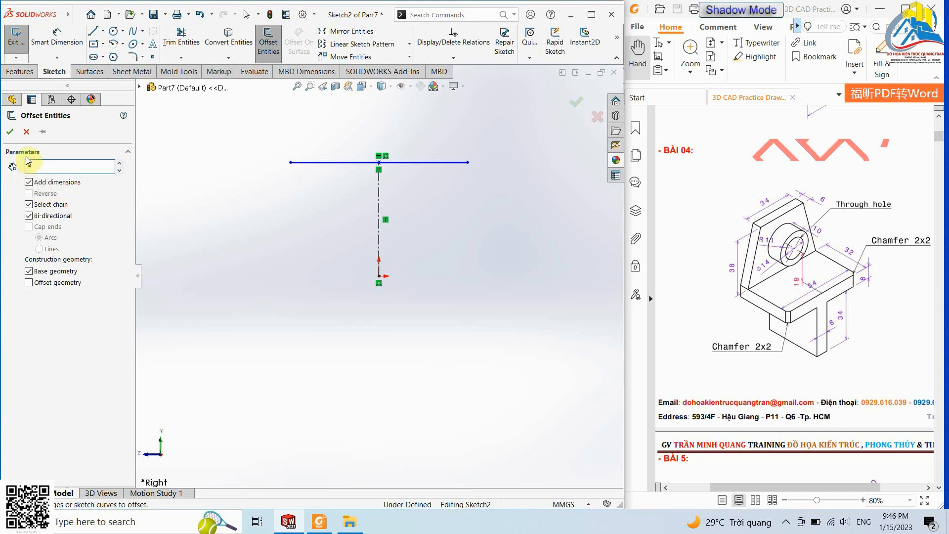
key("Return")
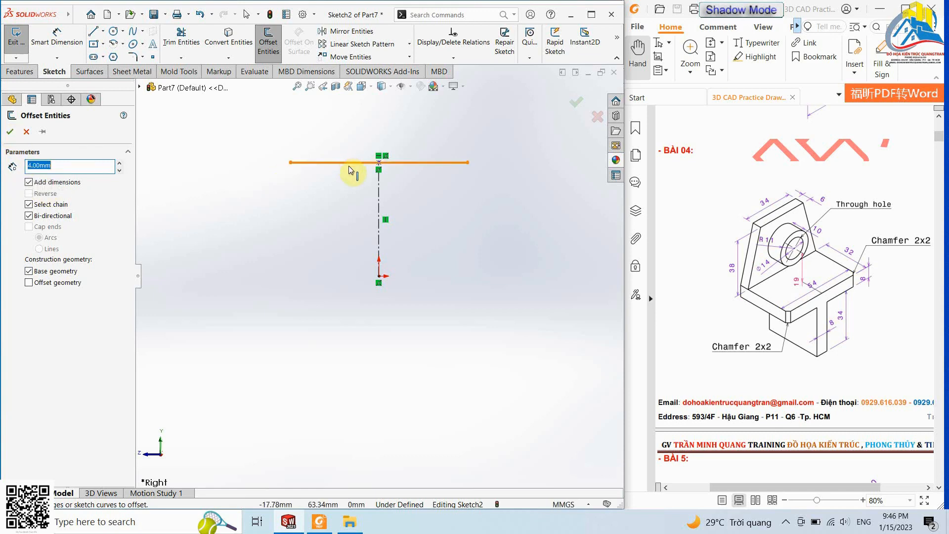
left_click(354, 165)
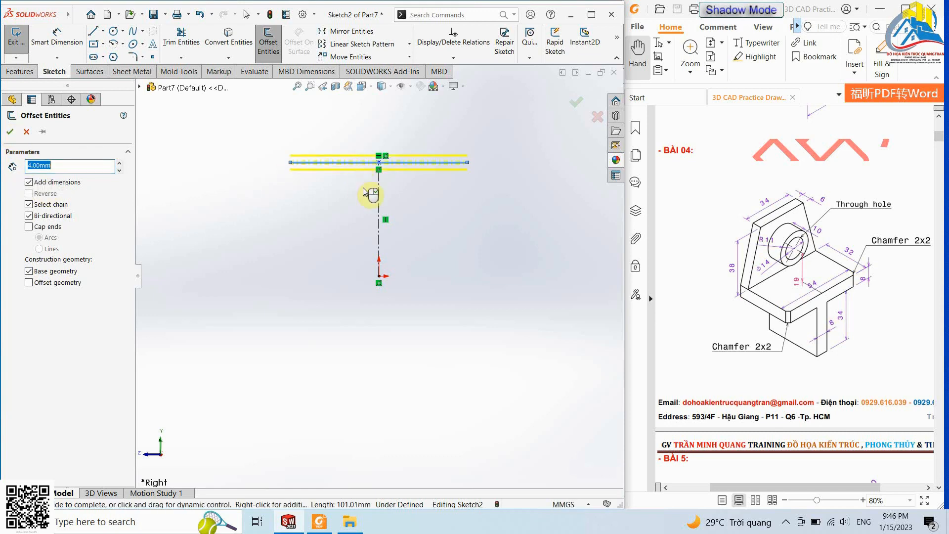
left_click(381, 205)
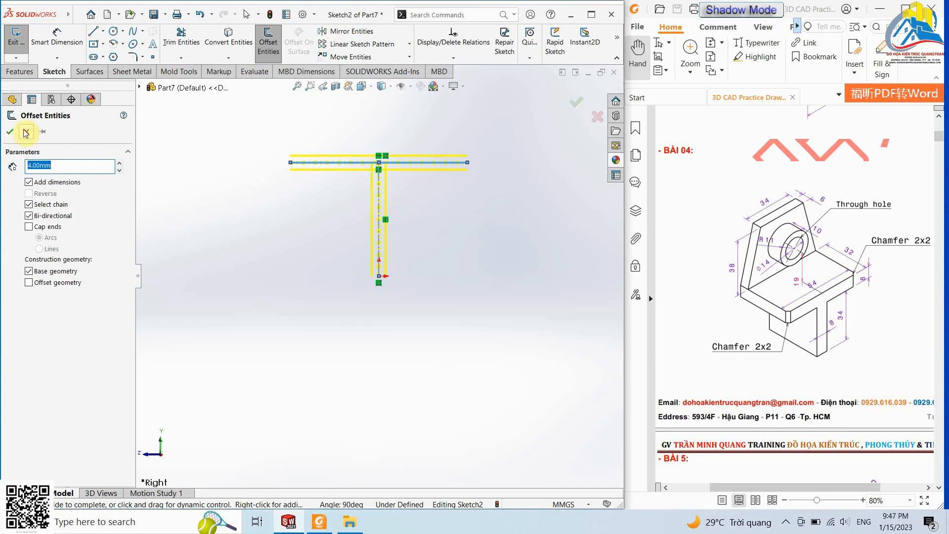
left_click(9, 132)
Step: Turn off the display of sketch dimensions in the graphics view
scroll(389, 151, "up", 4)
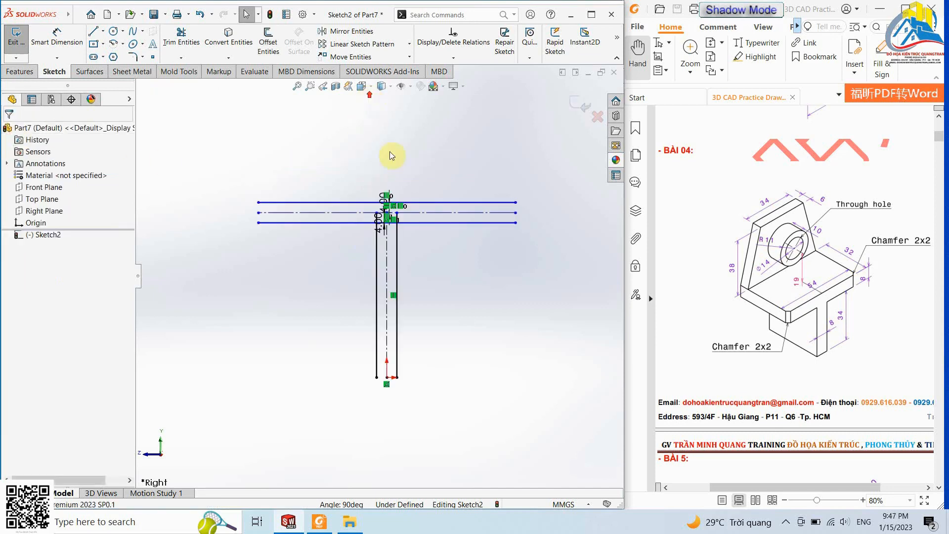
left_click(409, 86)
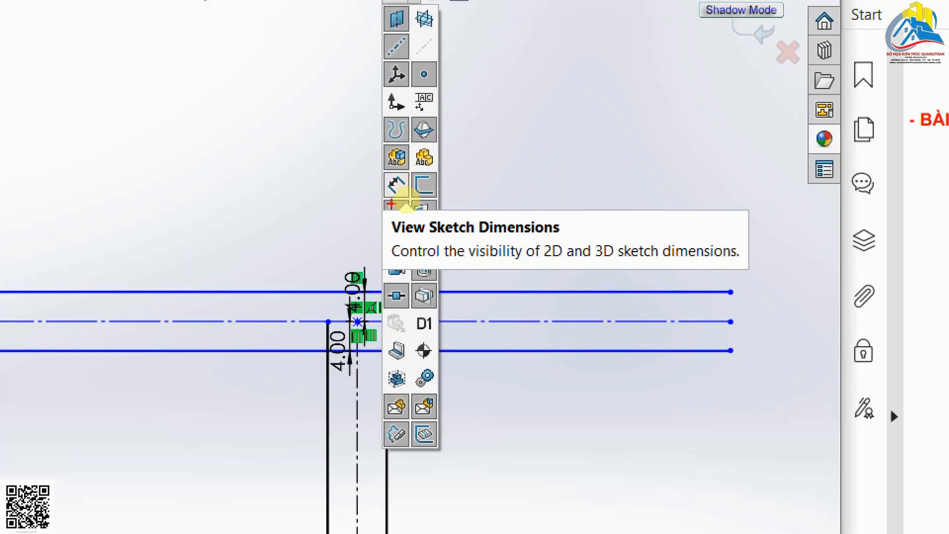
mouse_move(372, 188)
left_mouse_down()
mouse_move(386, 223)
mouse_move(415, 252)
left_mouse_up()
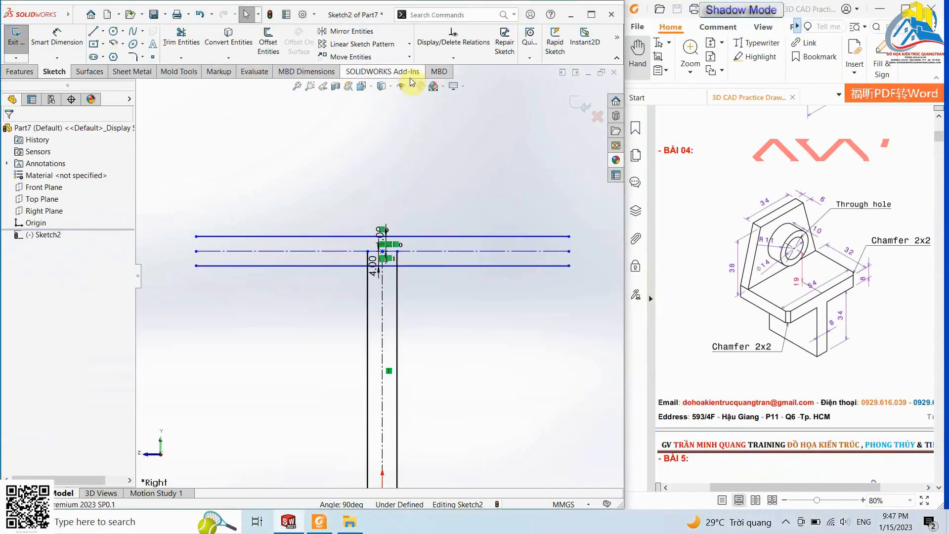
left_click(411, 87)
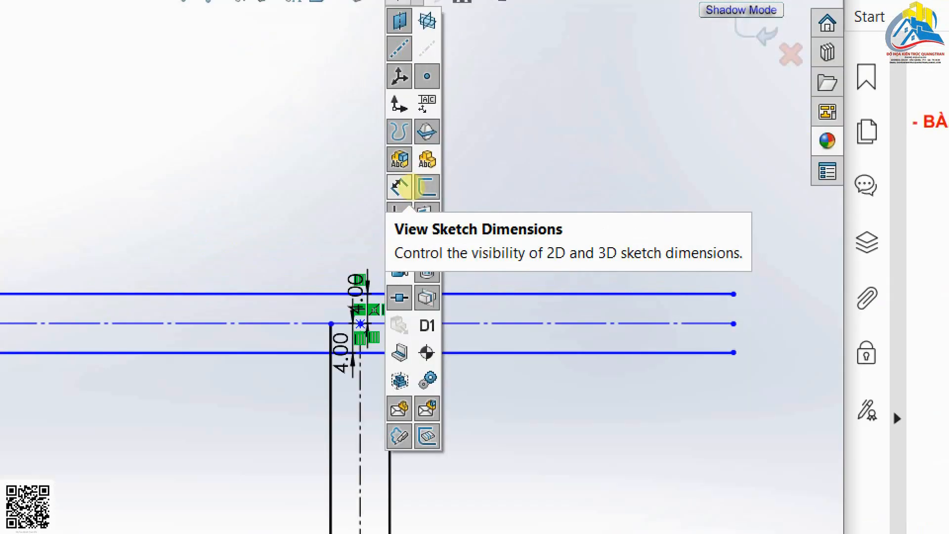
left_click_drag(374, 198, 570, 258)
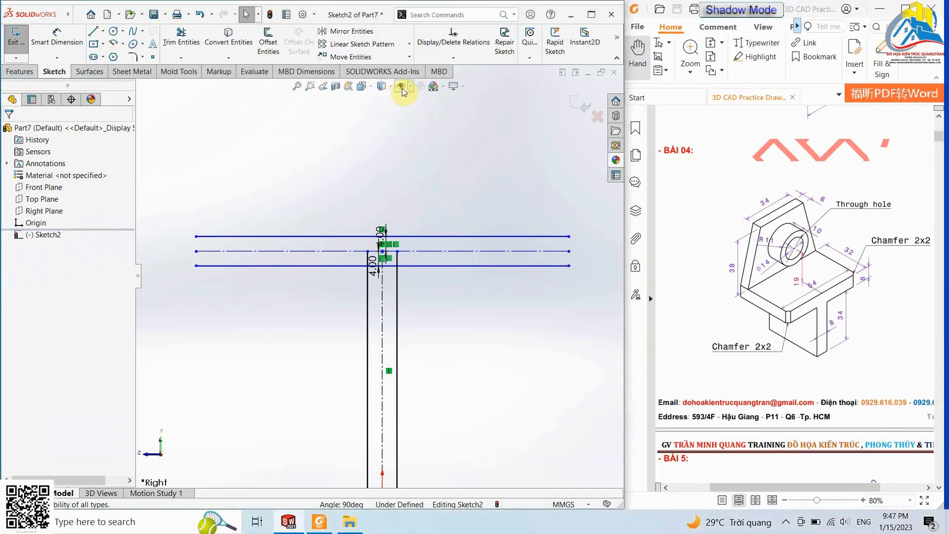
left_click(411, 86)
left_click(405, 183)
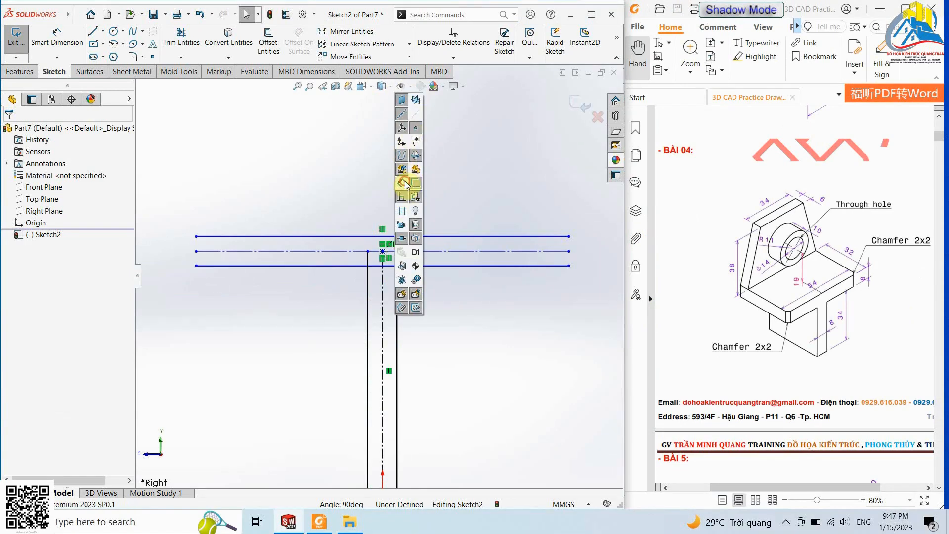
left_click(375, 200)
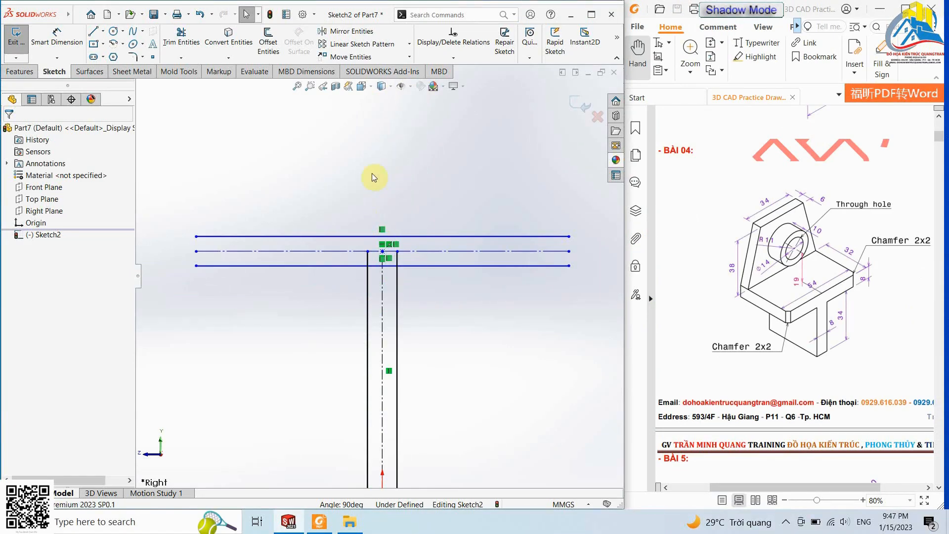
scroll(378, 198, "up", 2)
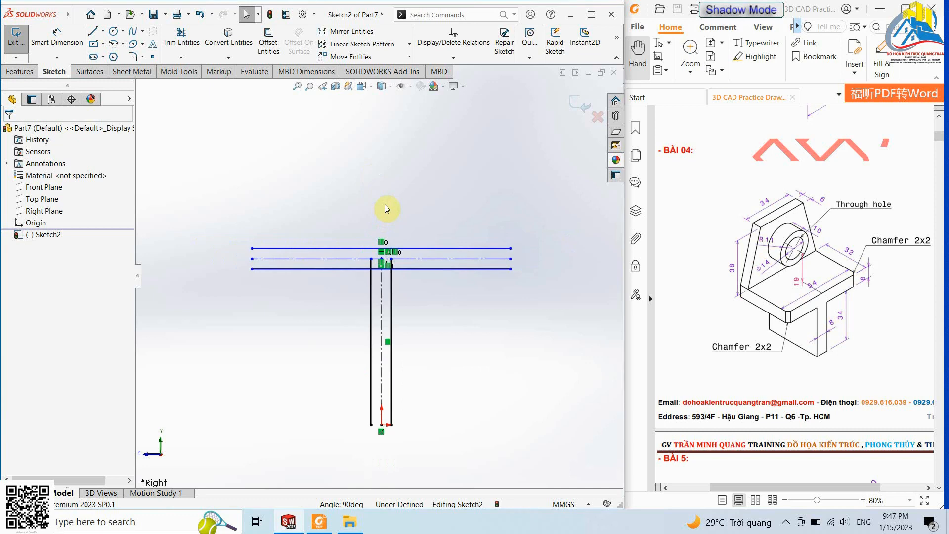
Step: Dimension the upper horizontal line of the T-profile and set its length to 54 mm
left_click(57, 36)
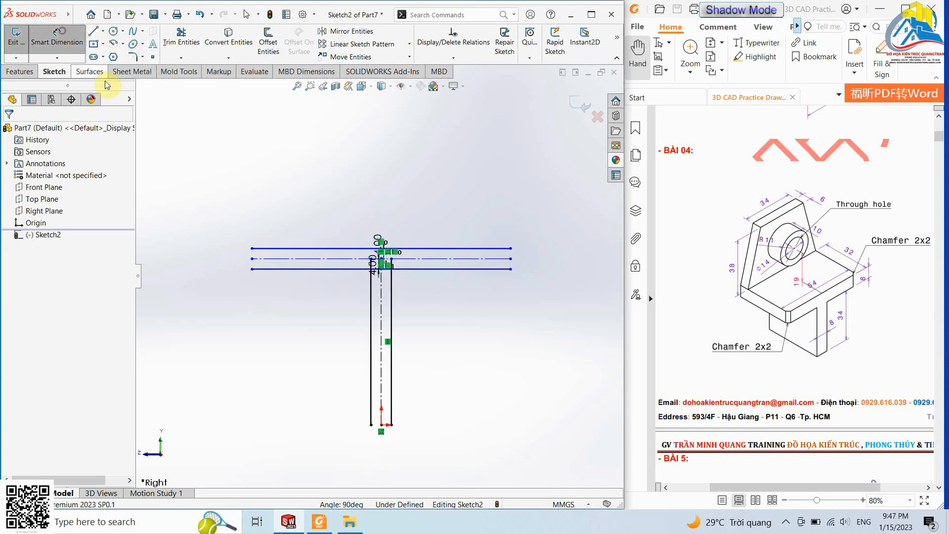
left_click(297, 248)
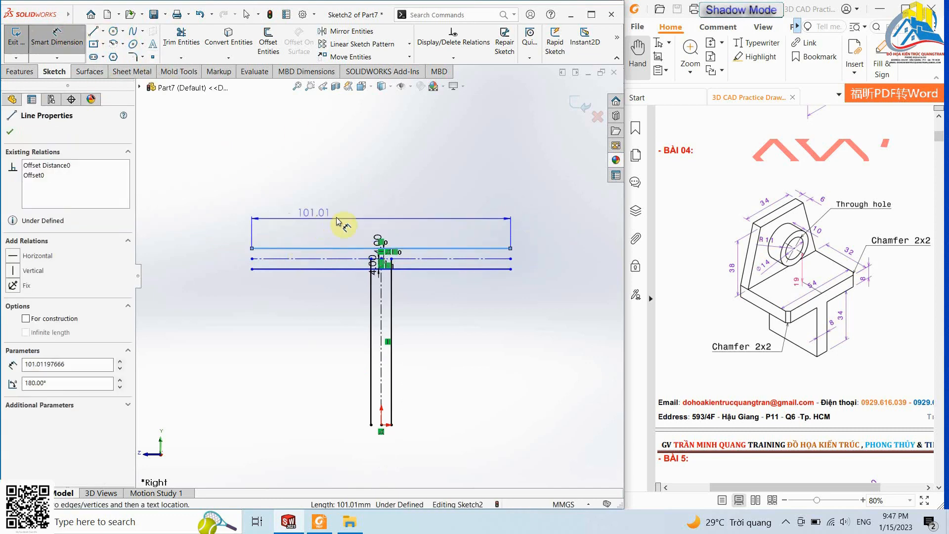
left_click(390, 216)
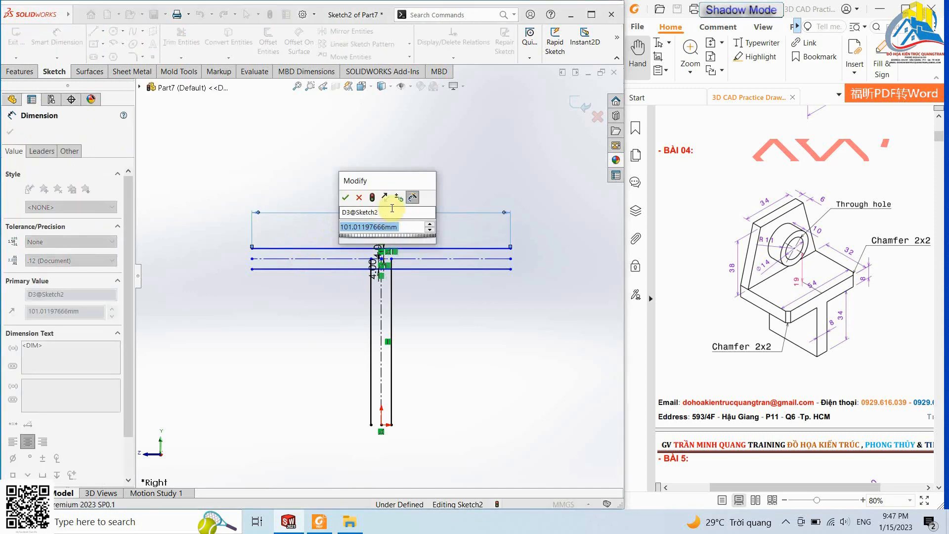
type("54")
left_click(345, 197)
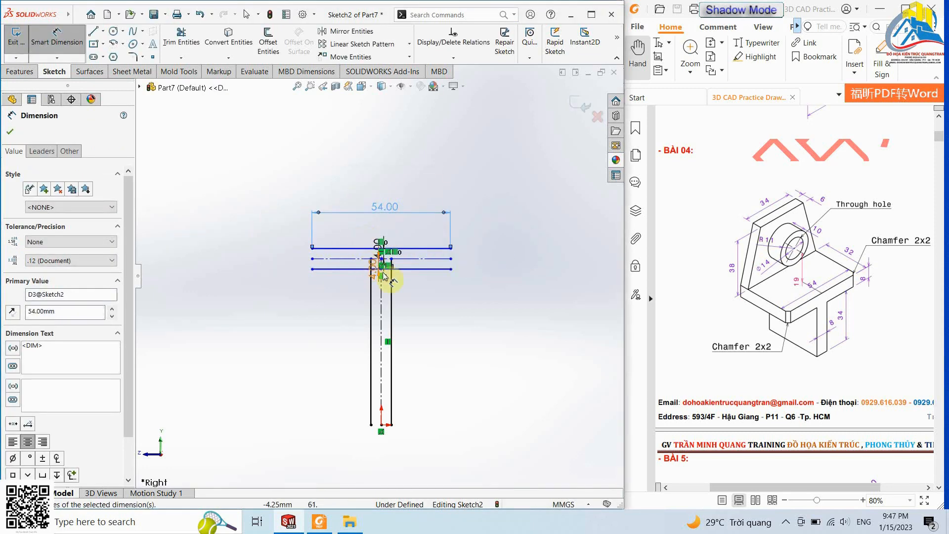
Step: Try to dimension the width of the vertical leg and the thickness of the horizontal bar
left_click(371, 335)
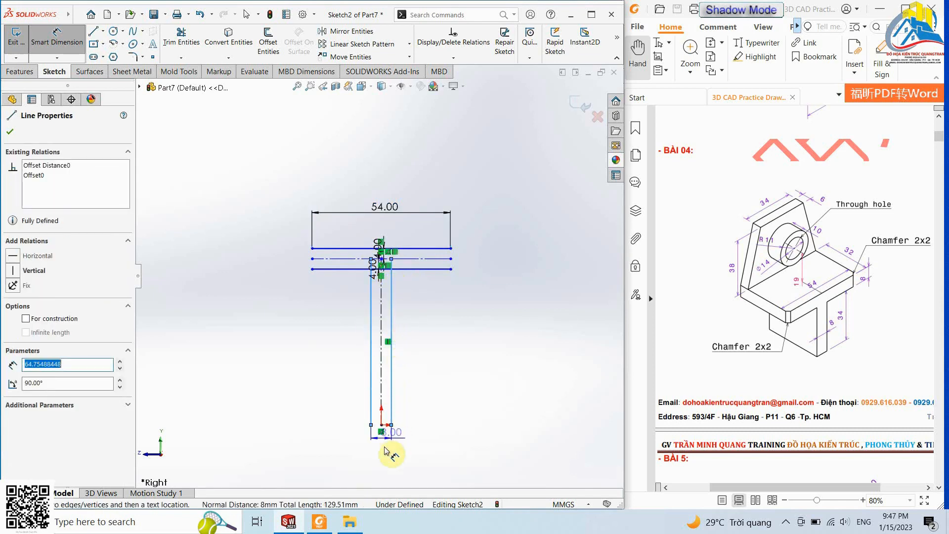
left_click(407, 467)
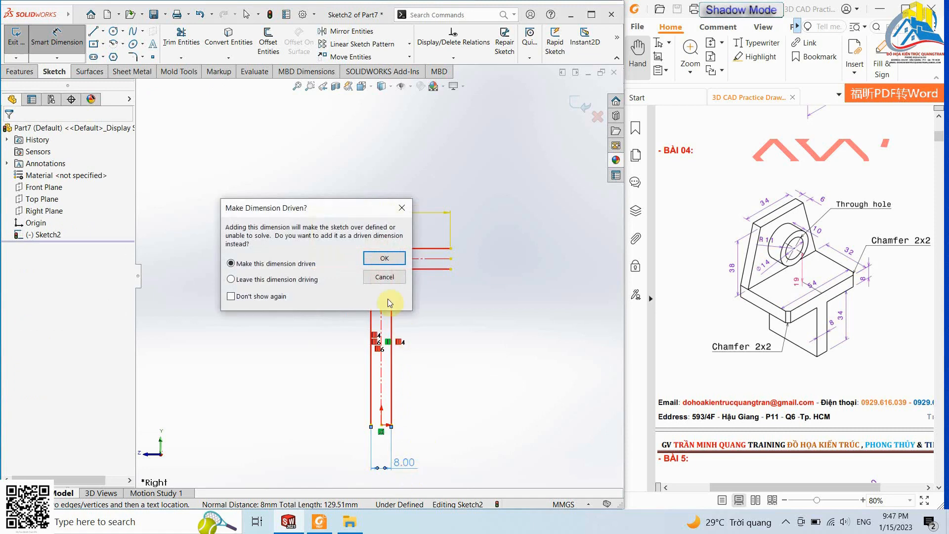
left_click(385, 277)
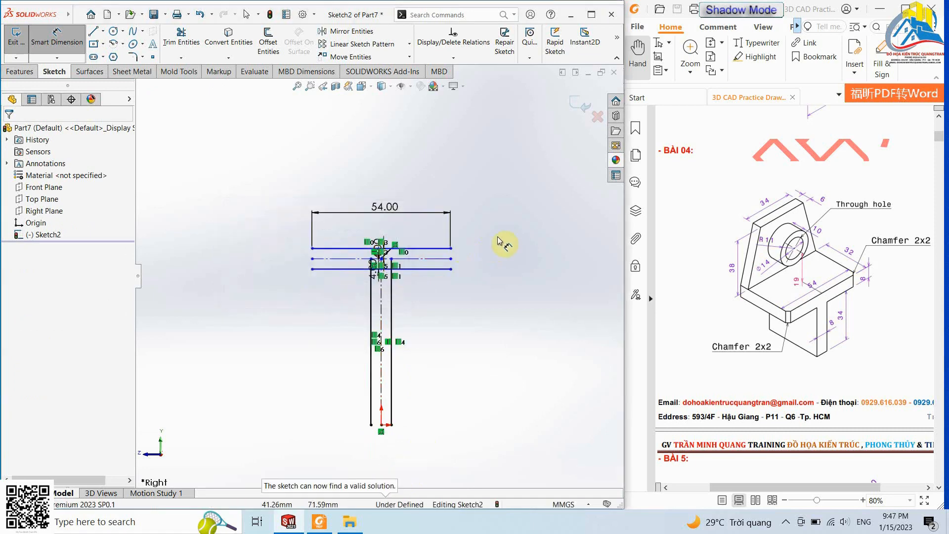
left_click(440, 248)
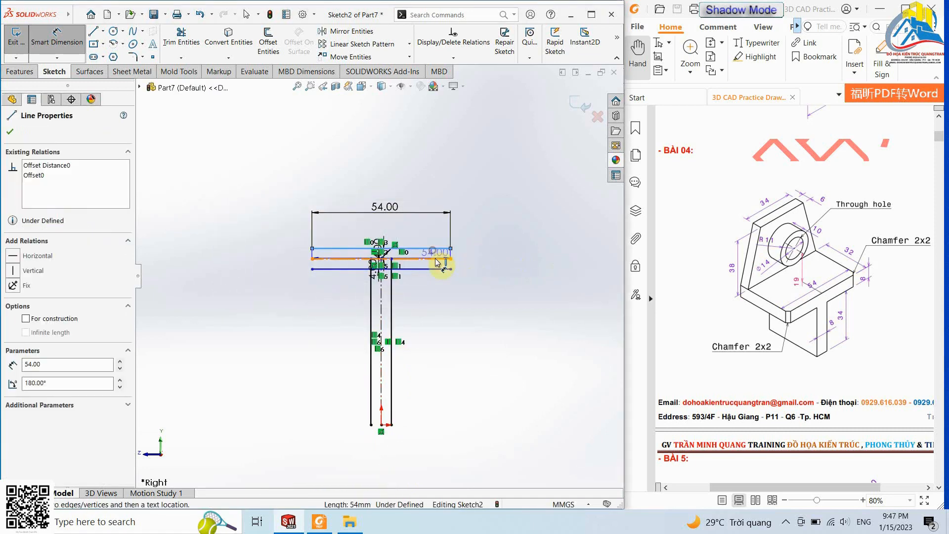
left_click(440, 269)
left_click(506, 278)
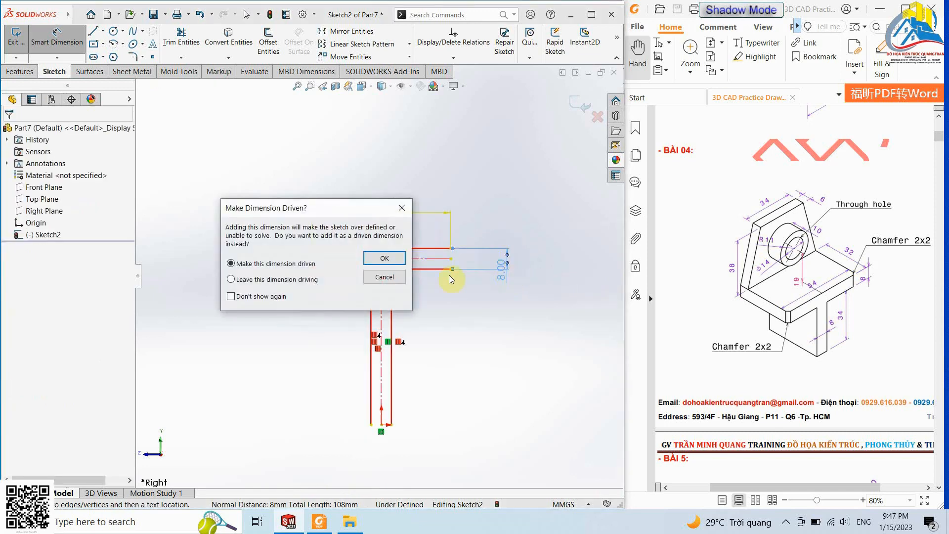
left_click(386, 277)
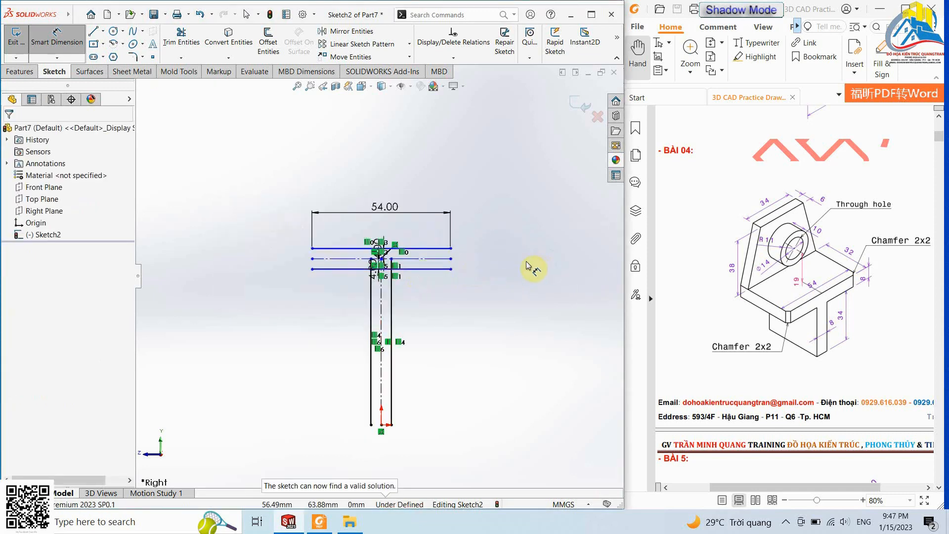
Step: Trim the overlapping line segments inside the junction between the horizontal bar and the vertical leg
scroll(395, 278, "down", 5)
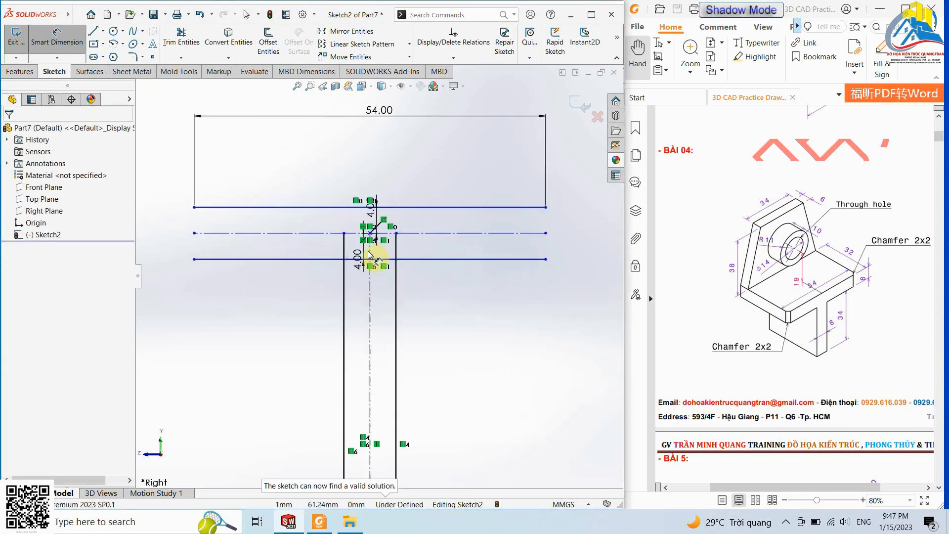
left_click(184, 42)
mouse_move(317, 242)
left_mouse_down()
mouse_move(352, 258)
mouse_move(353, 276)
mouse_move(378, 276)
mouse_move(403, 241)
mouse_move(366, 226)
left_mouse_up()
Step: Close the T-profile with vertical lines at both ends of the bar and a horizontal line across the leg's bottom
scroll(385, 225, "up", 4)
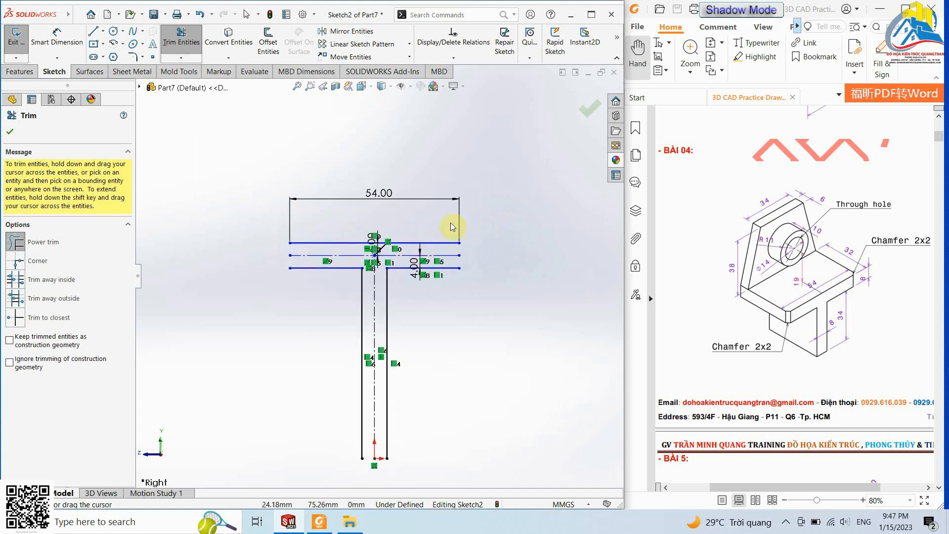
scroll(511, 302, "down", 1)
left_click(93, 31)
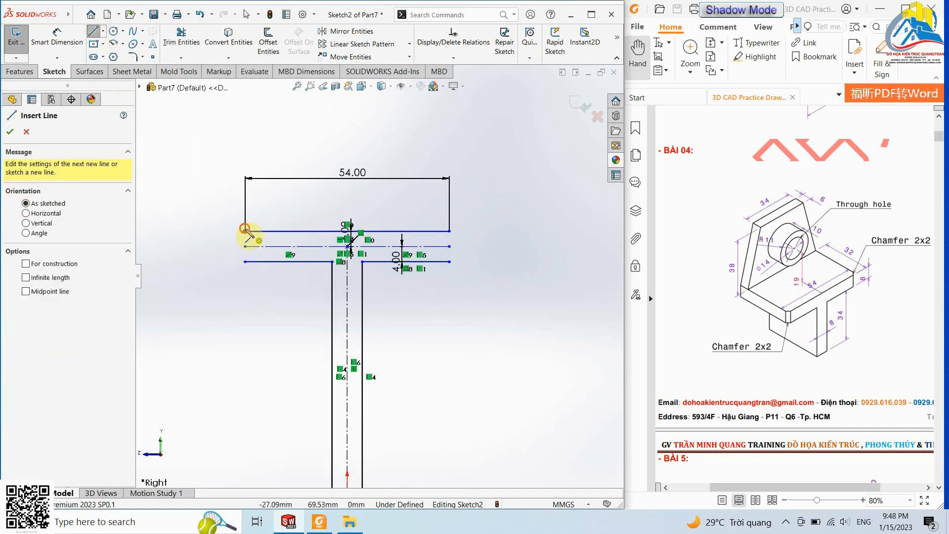
left_click_drag(245, 230, 245, 262)
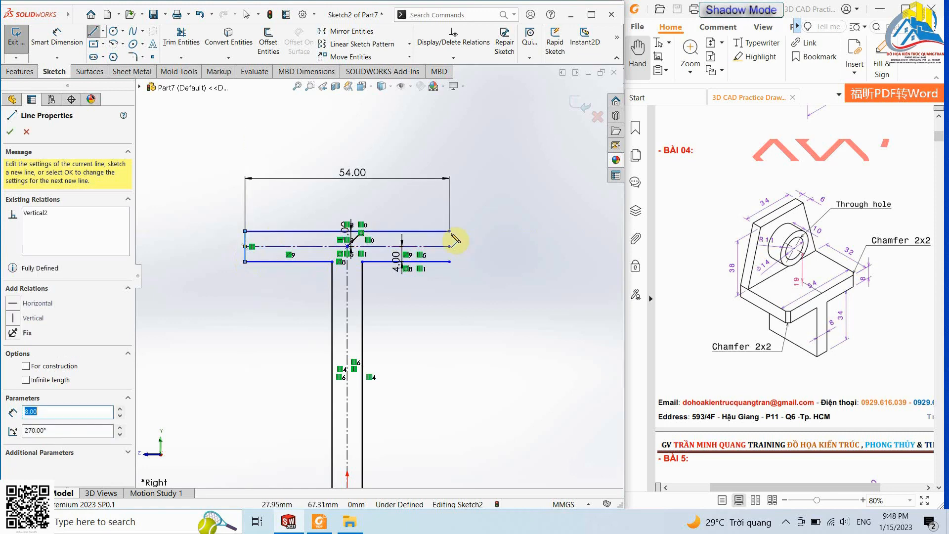
left_click_drag(449, 231, 450, 261)
scroll(441, 251, "up", 2)
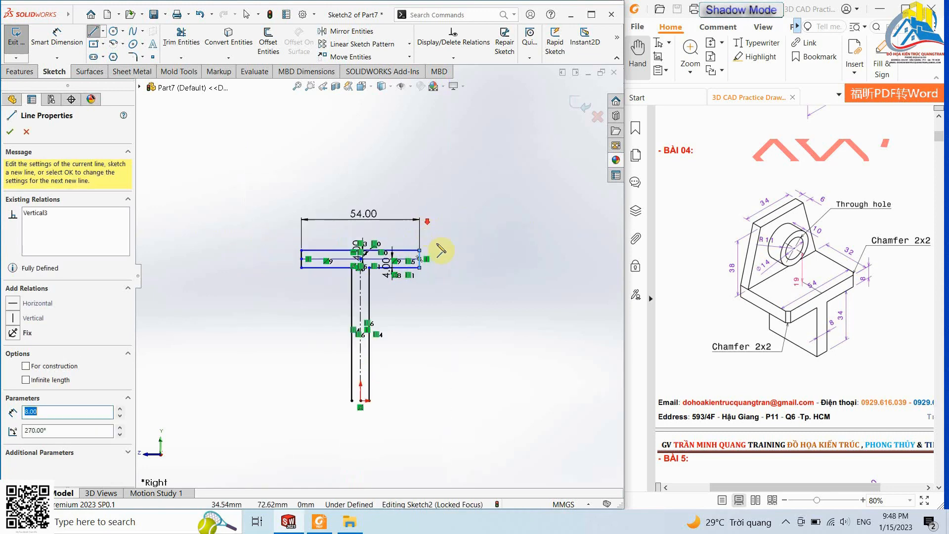
scroll(348, 423, "down", 2)
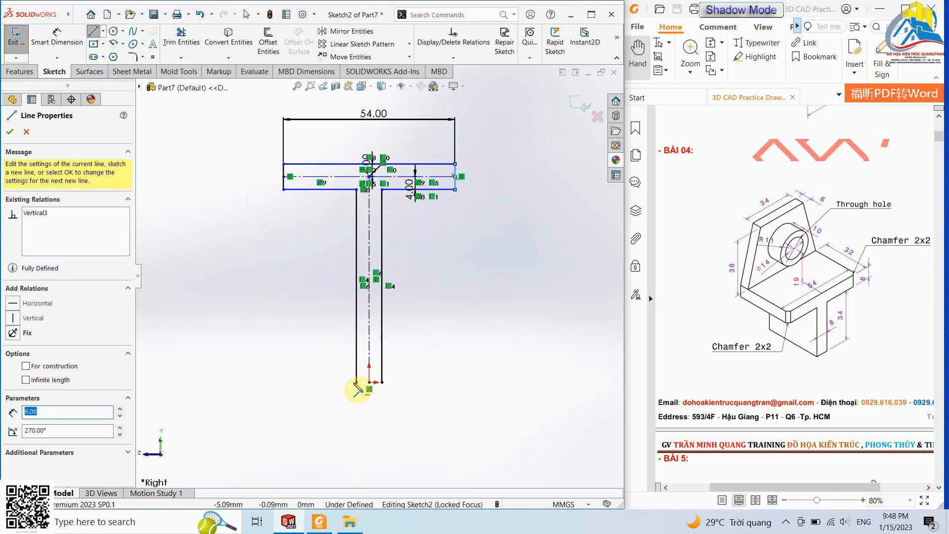
mouse_move(357, 389)
left_mouse_down()
mouse_move(401, 388)
mouse_move(382, 382)
left_mouse_up()
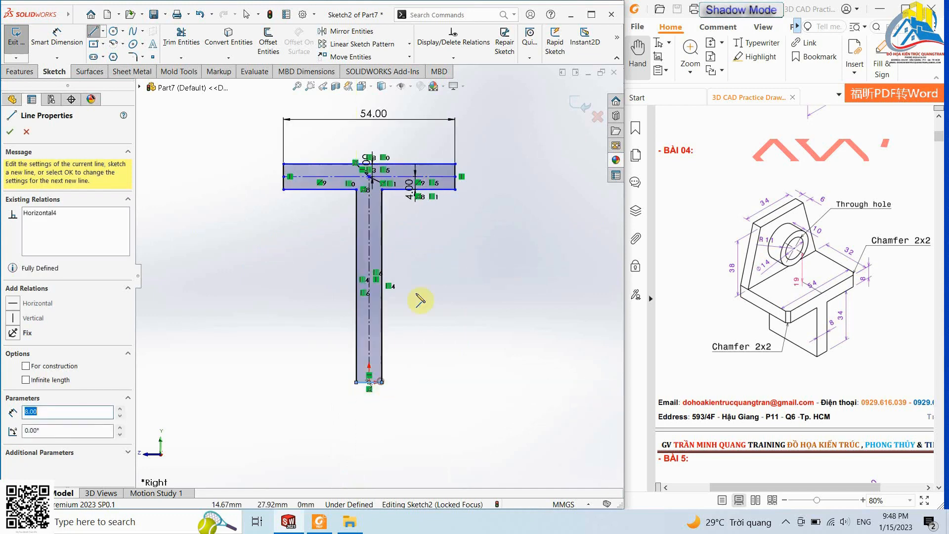
Step: Dimension the vertical leg from the underside of the bar to the leg's bottom line and set it to 34 mm
left_click(72, 43)
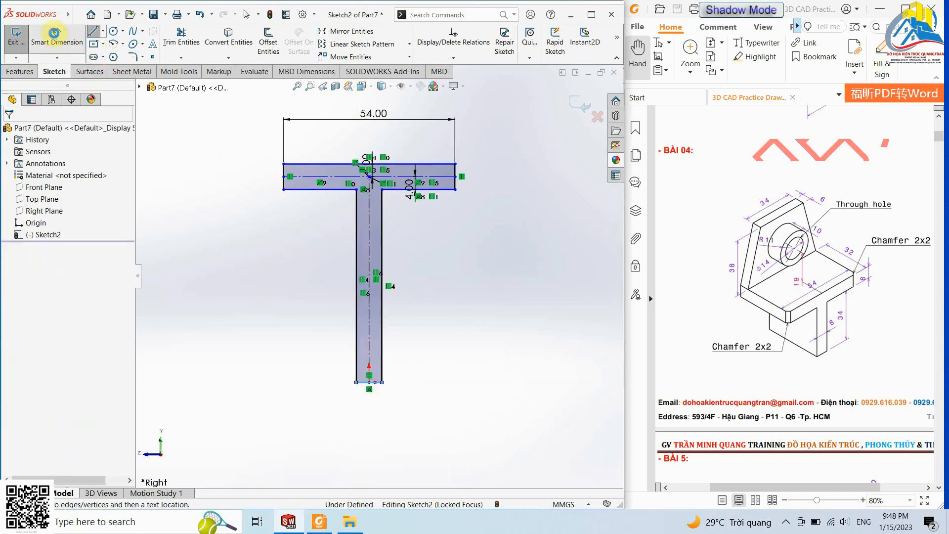
left_click(402, 190)
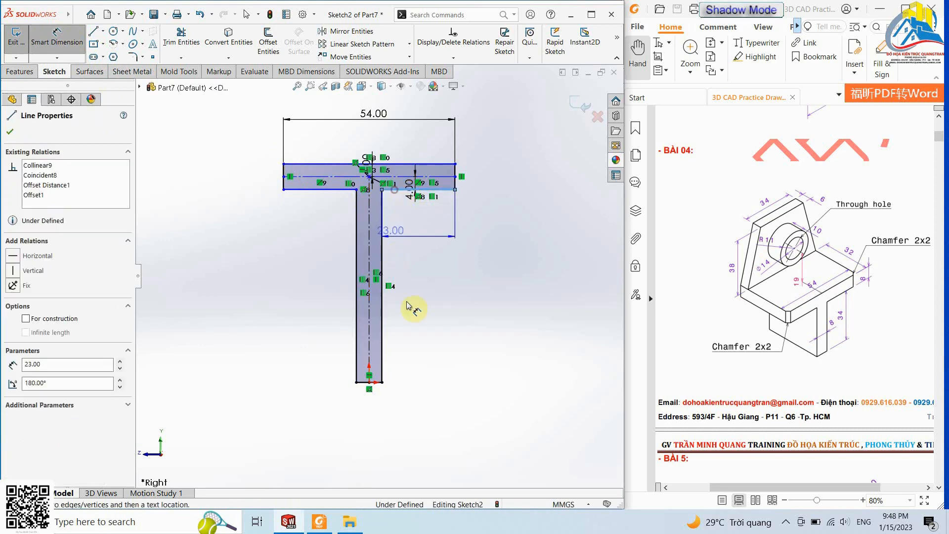
left_click(371, 383)
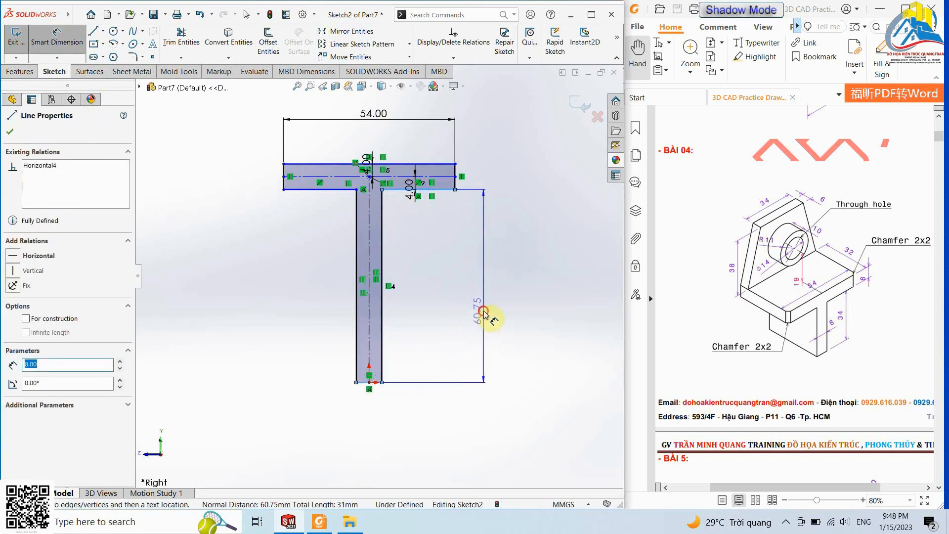
left_click(483, 312)
type("34")
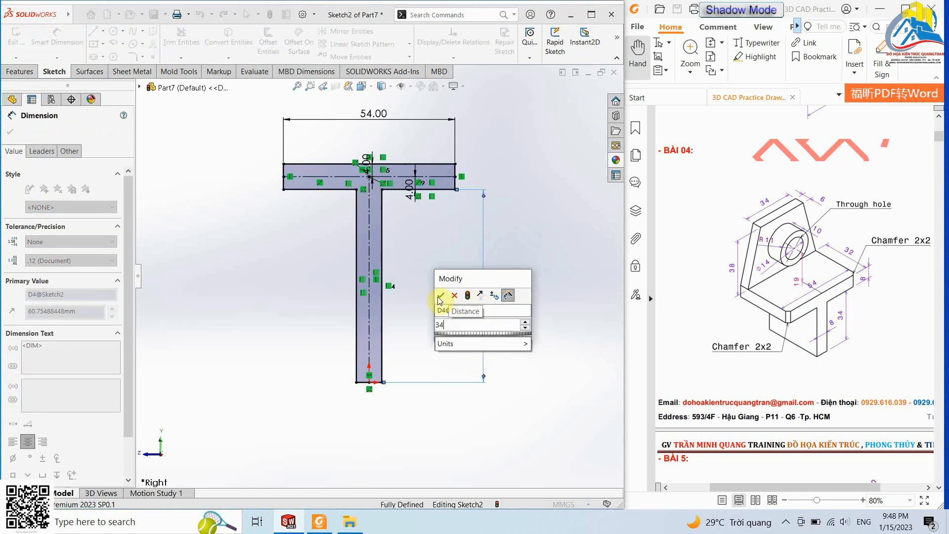
left_click(440, 296)
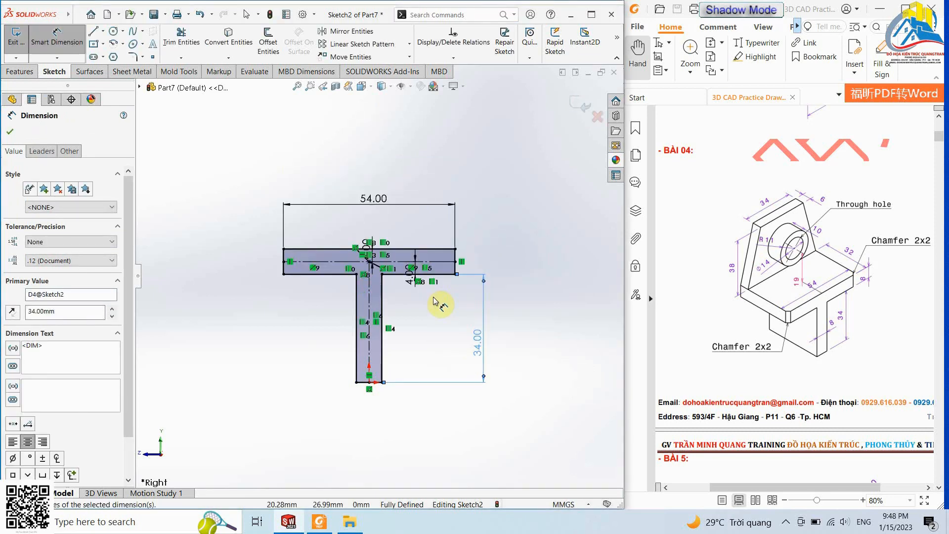
left_click(79, 15)
left_click(14, 144)
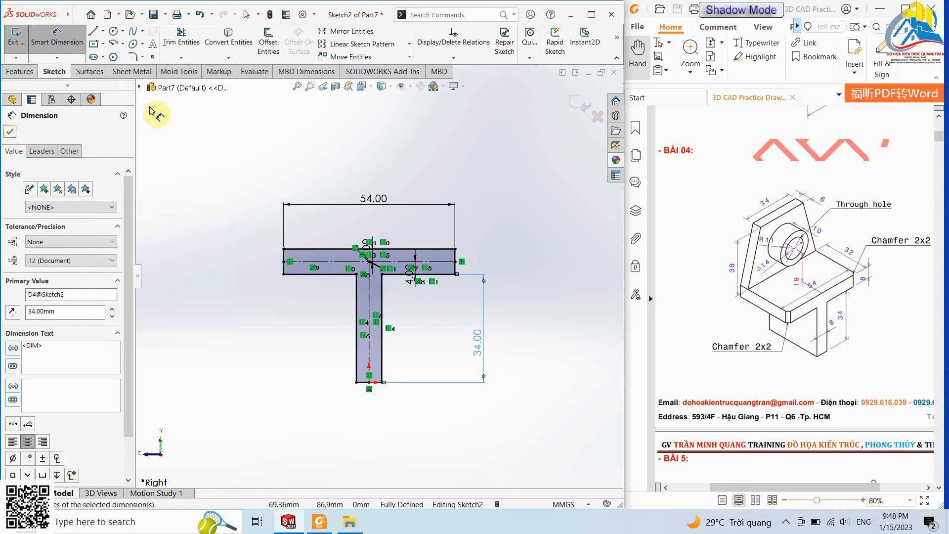
left_click(10, 132)
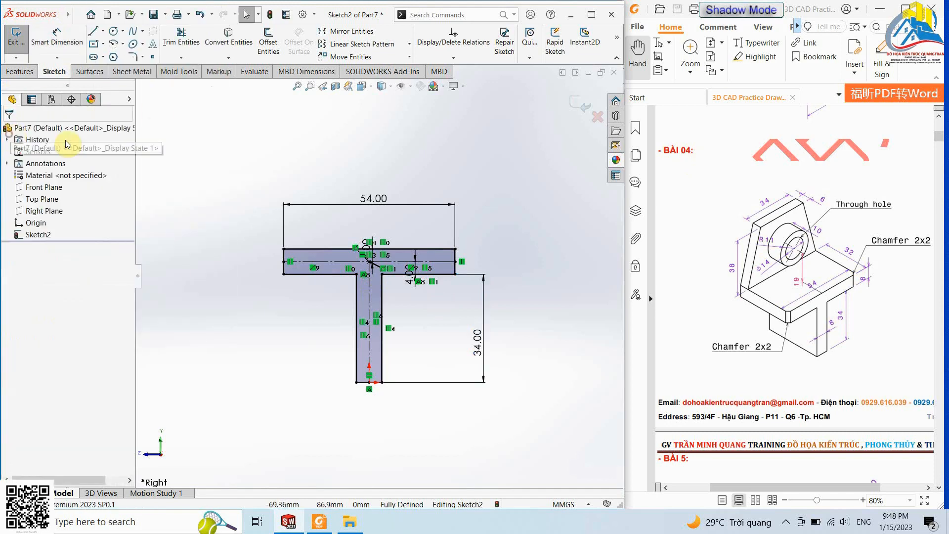
Step: Finish the T-profile sketch and extrude it 32 mm blind in the reversed direction
left_click(363, 86)
left_click(418, 109)
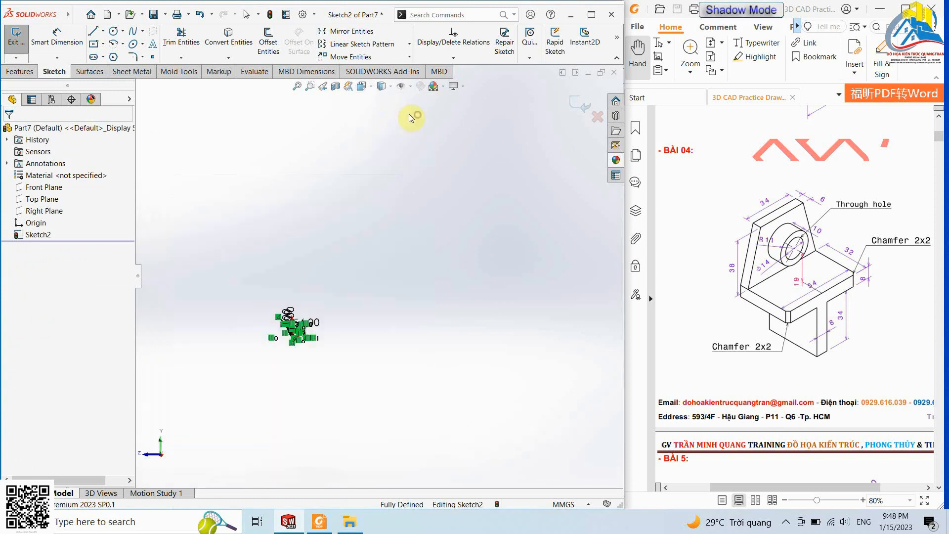
scroll(337, 299, "down", 3)
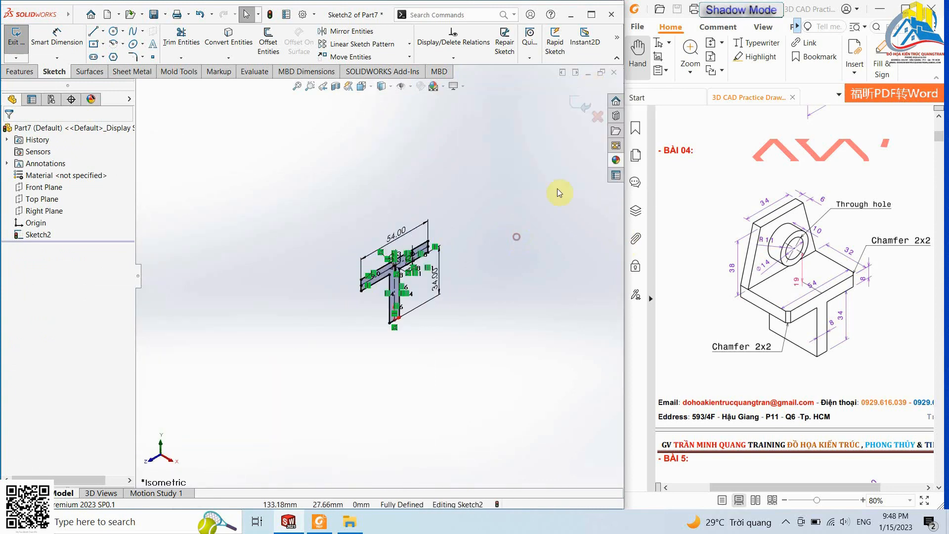
left_click(576, 101)
scroll(420, 252, "down", 3)
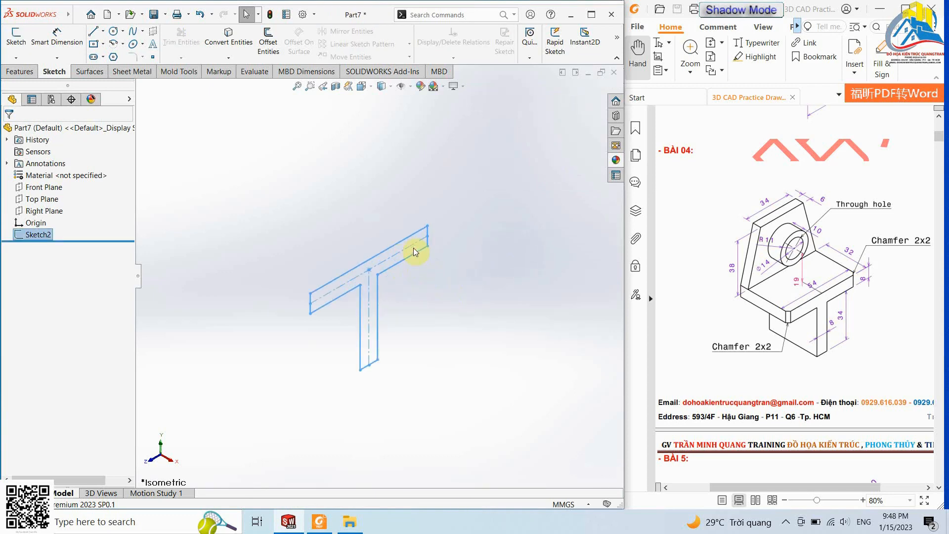
left_click(19, 72)
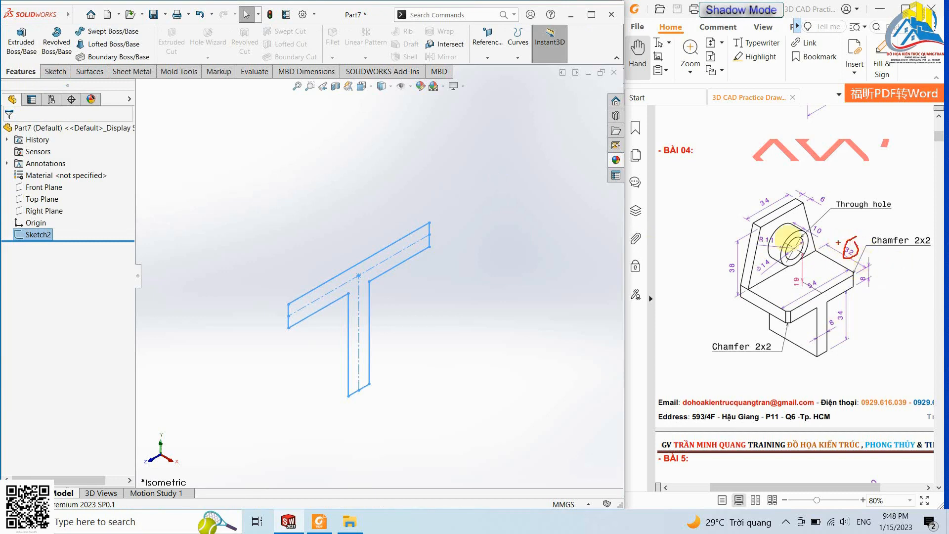
left_click(25, 46)
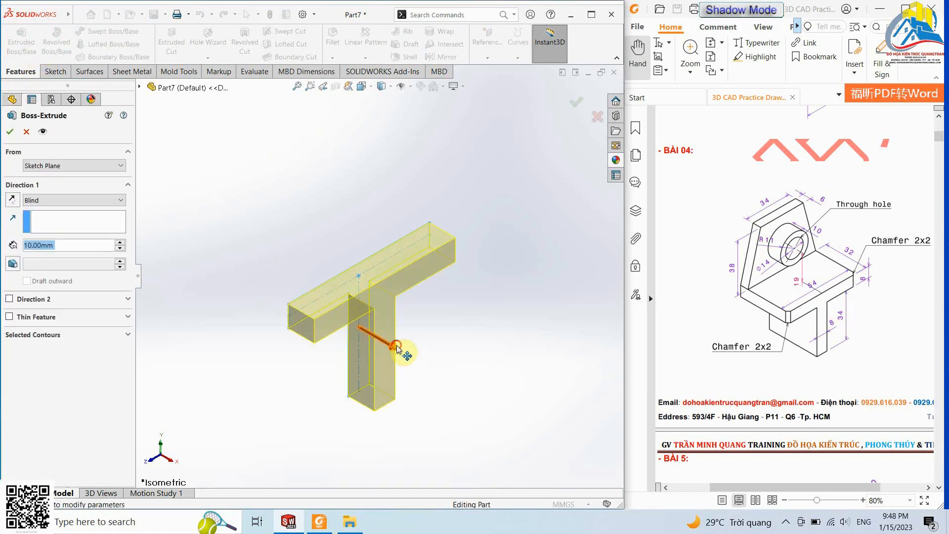
mouse_move(397, 348)
left_mouse_down()
mouse_move(250, 267)
mouse_move(275, 279)
left_mouse_up()
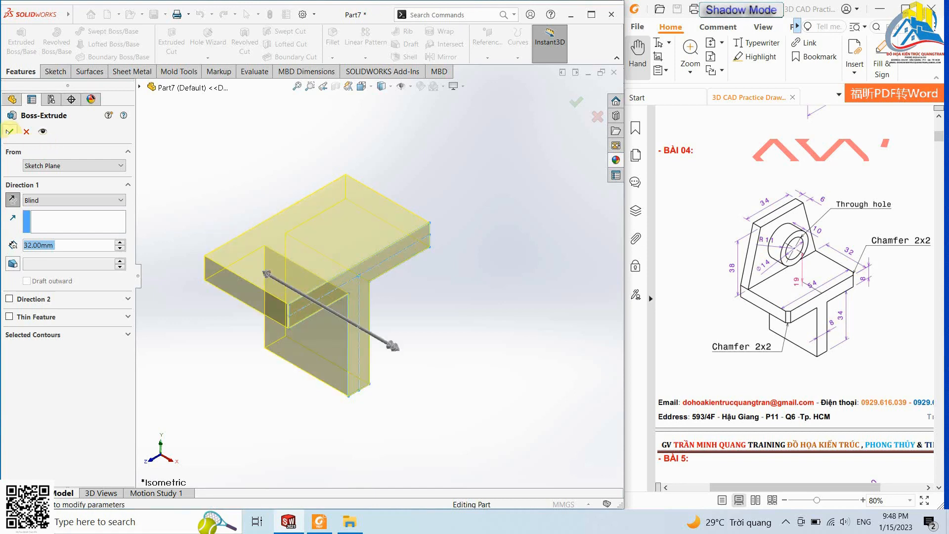
left_click(8, 134)
Step: Start a new sketch on the rear T-shaped face of the extruded body
scroll(486, 237, "up", 4)
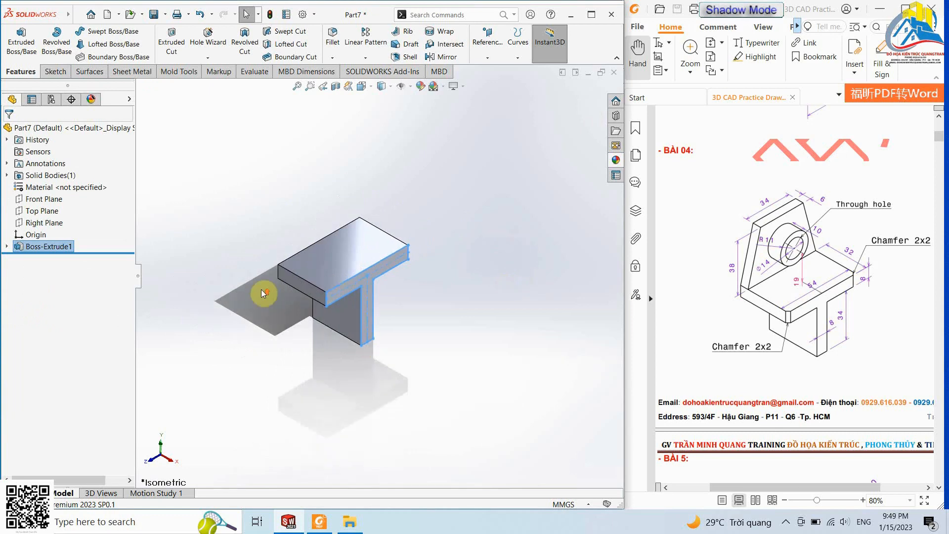
scroll(261, 292, "down", 3)
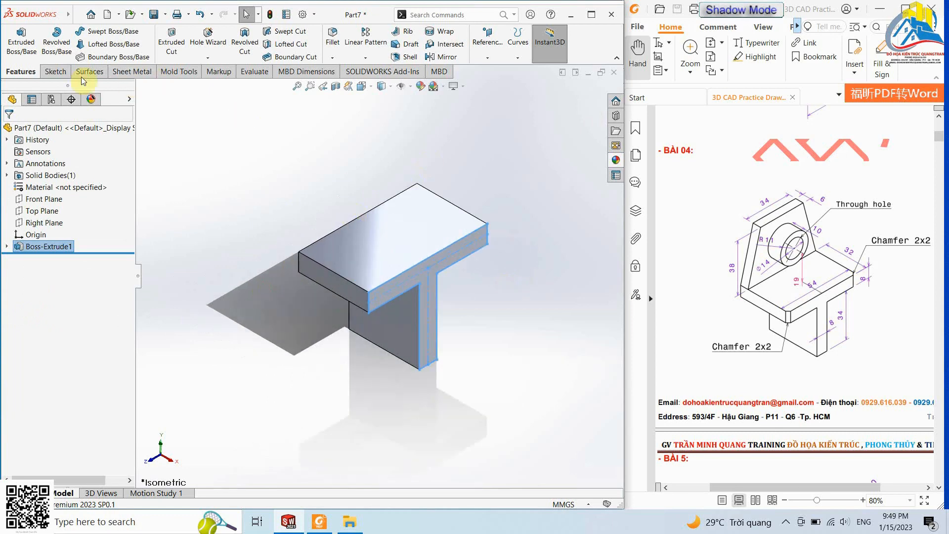
left_click(55, 72)
left_click(16, 39)
middle_click_drag(299, 210, 437, 261)
left_click(417, 273)
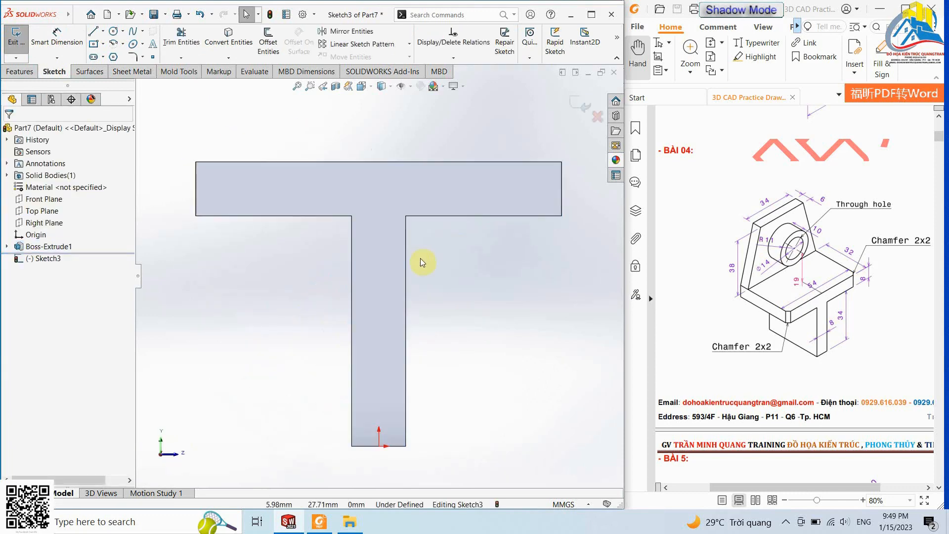
scroll(340, 142, "up", 1)
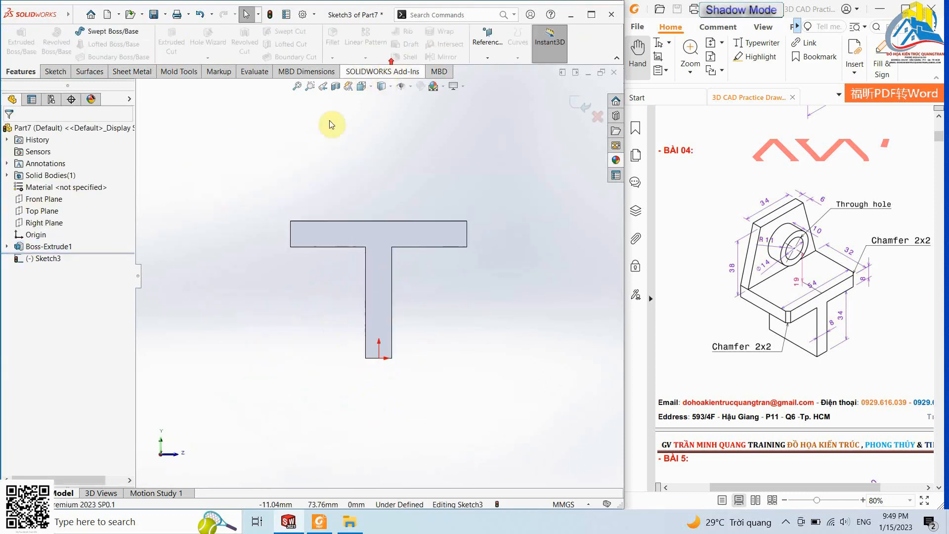
Step: Draw a vertical centerline about 36 mm long upward from the midpoint of the bar's top edge
left_click(54, 73)
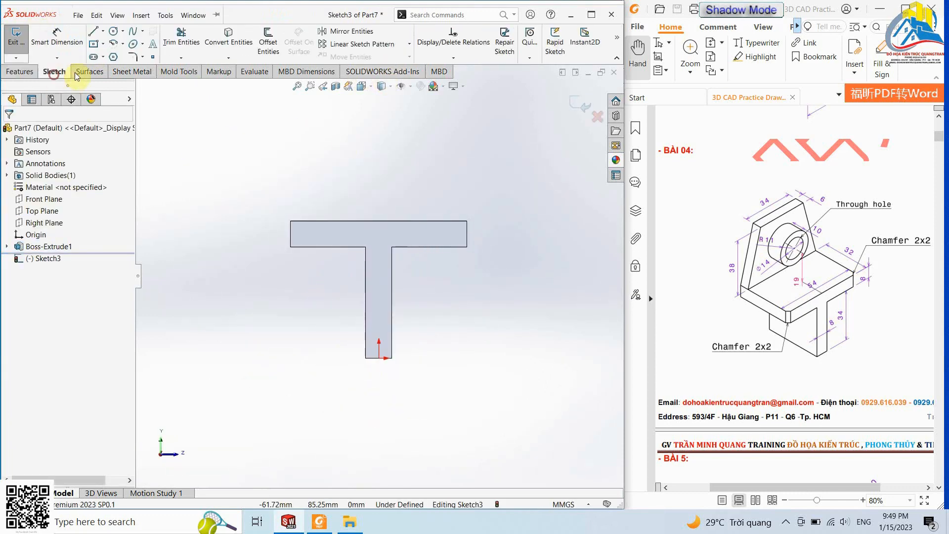
left_click(103, 31)
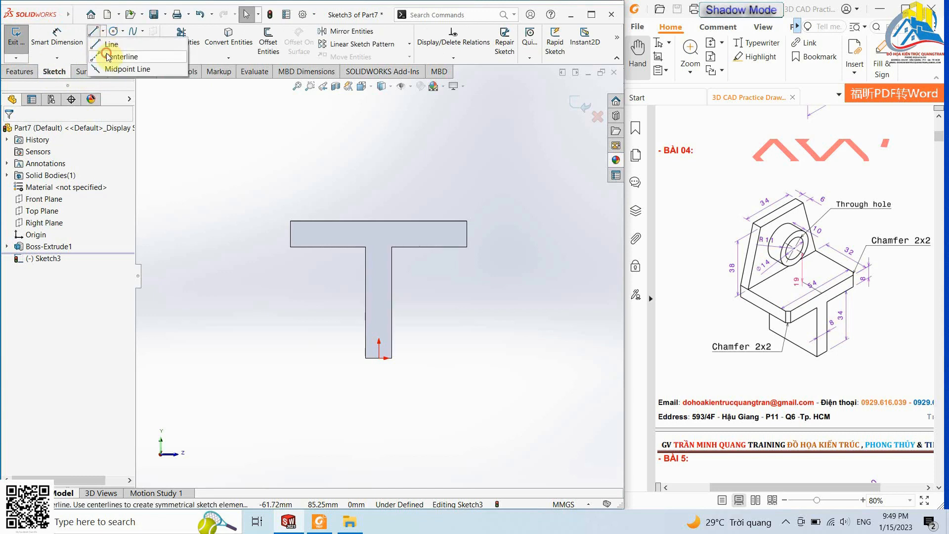
left_click(108, 58)
left_click(379, 221)
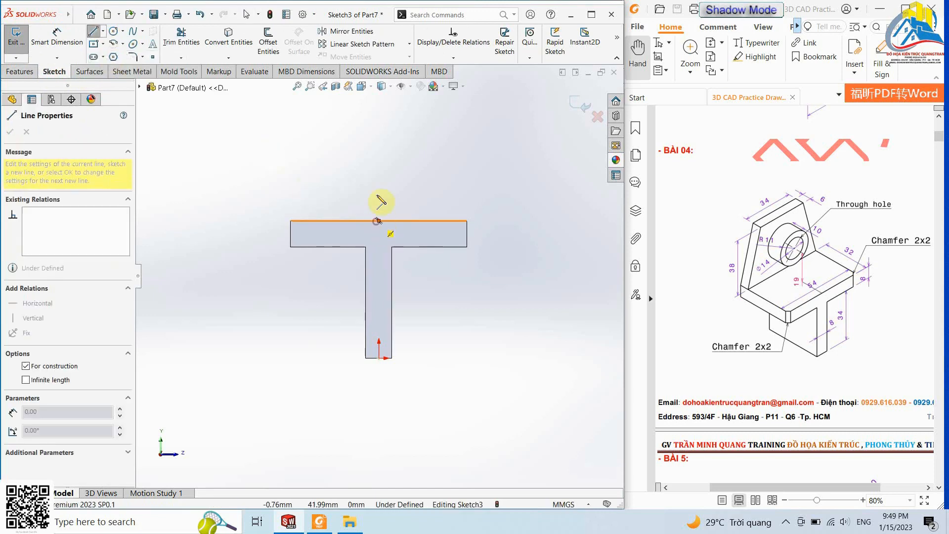
left_click(379, 105)
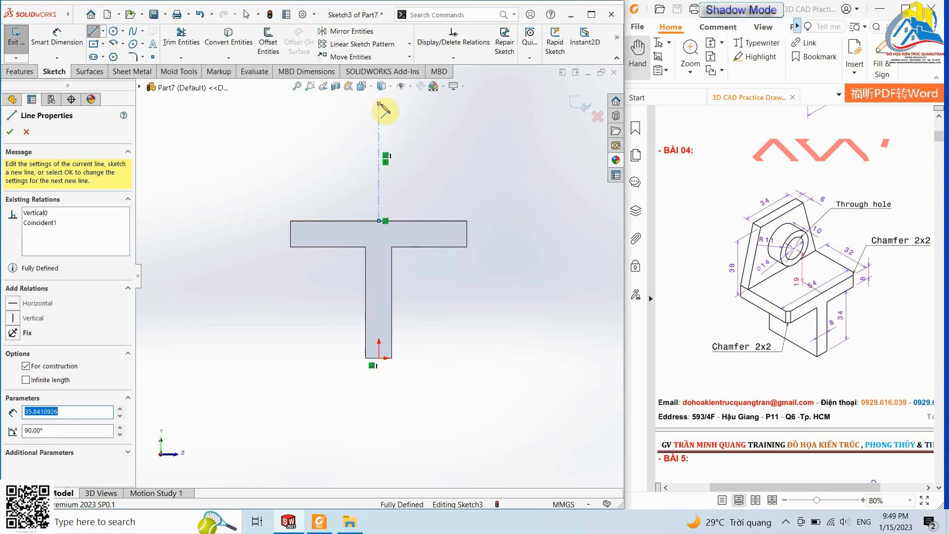
key("Escape")
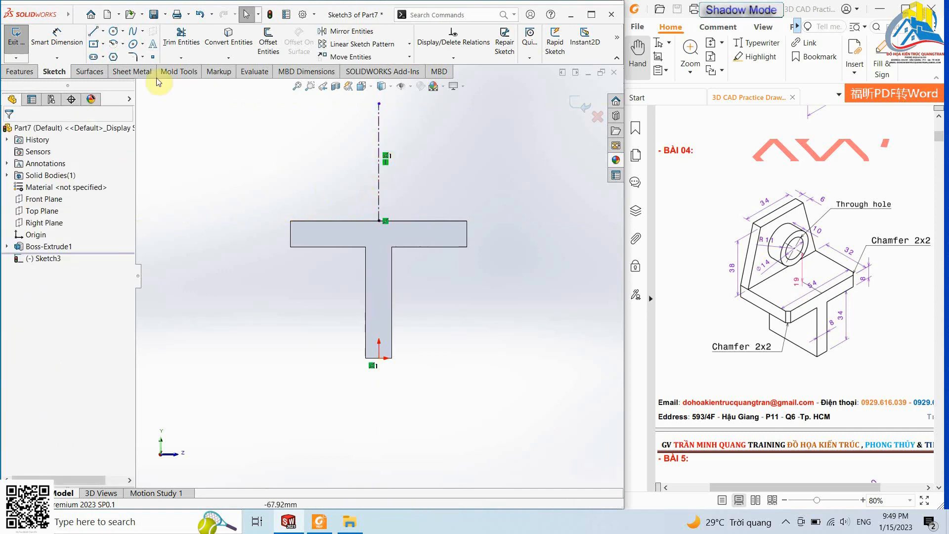
Step: Draw a horizontal midpoint line about 38 mm long centred on the upper end of the centerline
left_click(102, 33)
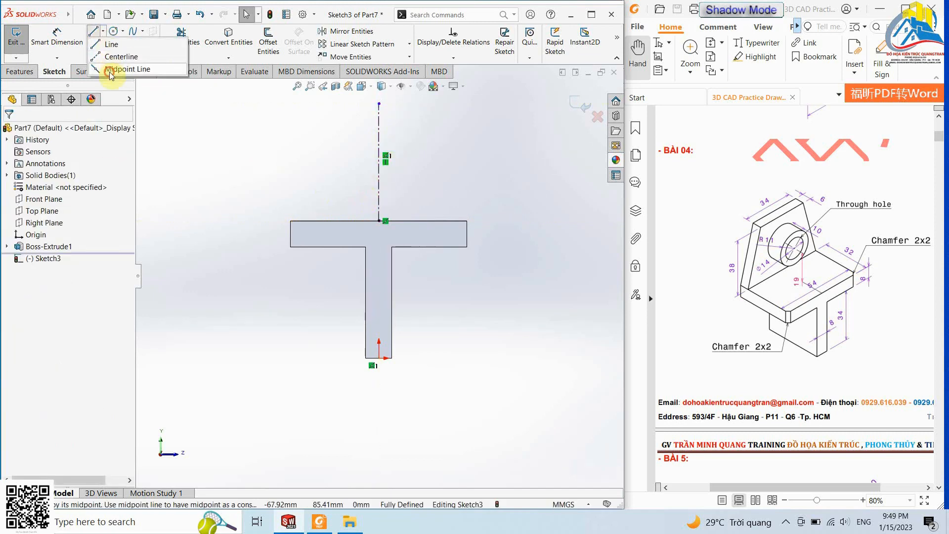
left_click(112, 68)
left_click(380, 105)
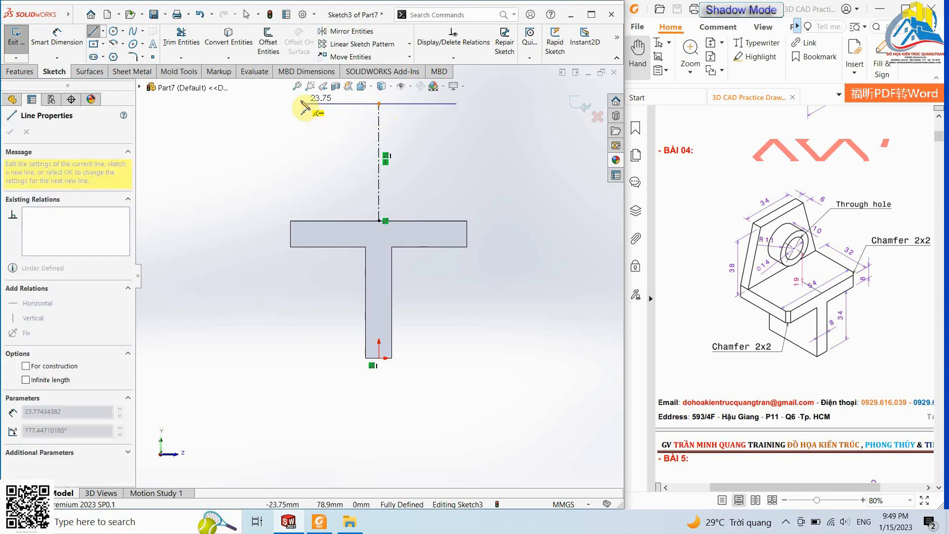
left_click(316, 104)
left_click(10, 131)
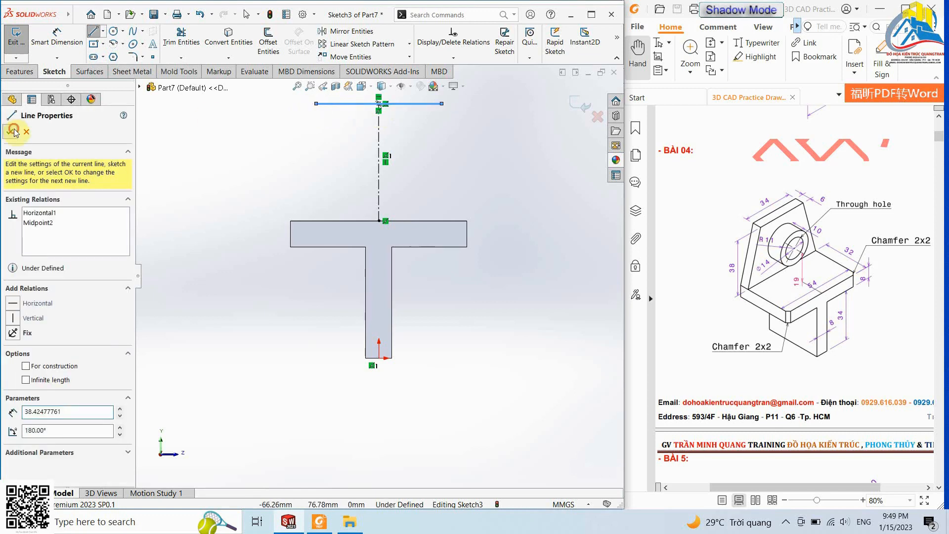
Step: Dimension the horizontal line above the bar and set its length to 34 mm
scroll(241, 349, "down", 4)
scroll(405, 197, "up", 2)
right_click(453, 190)
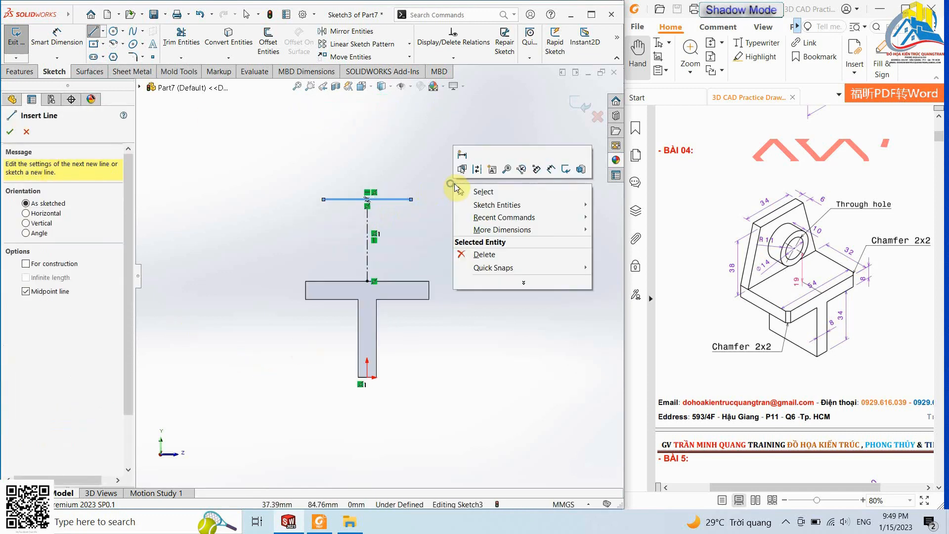
left_click(547, 170)
left_click(405, 201)
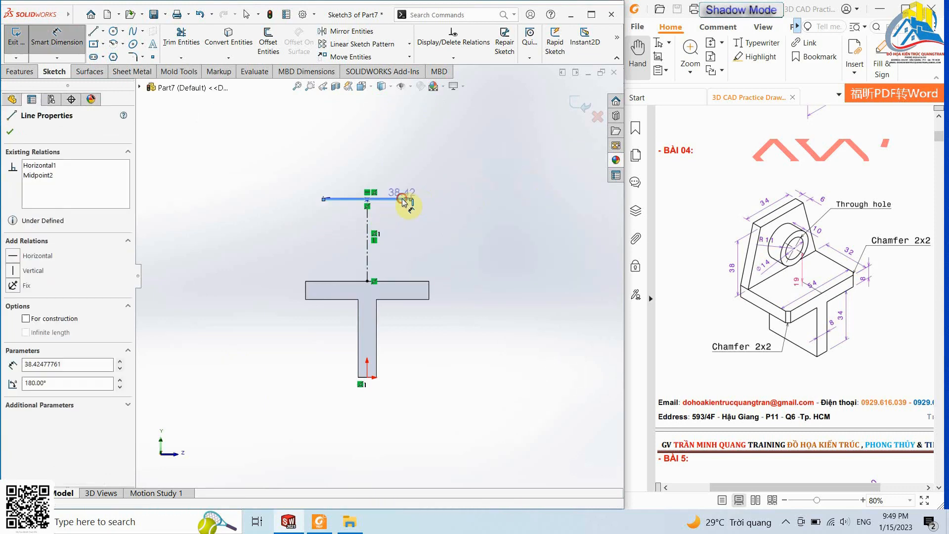
left_click(391, 156)
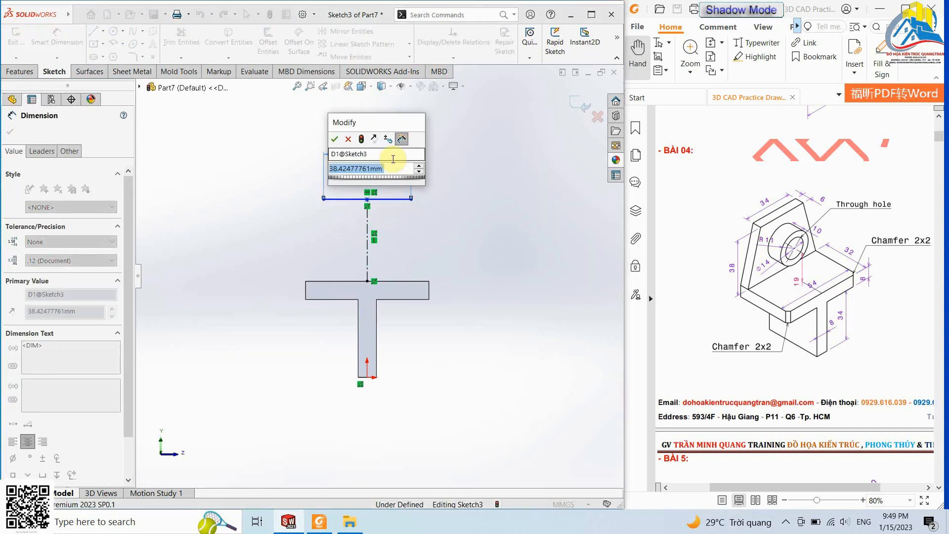
type("34")
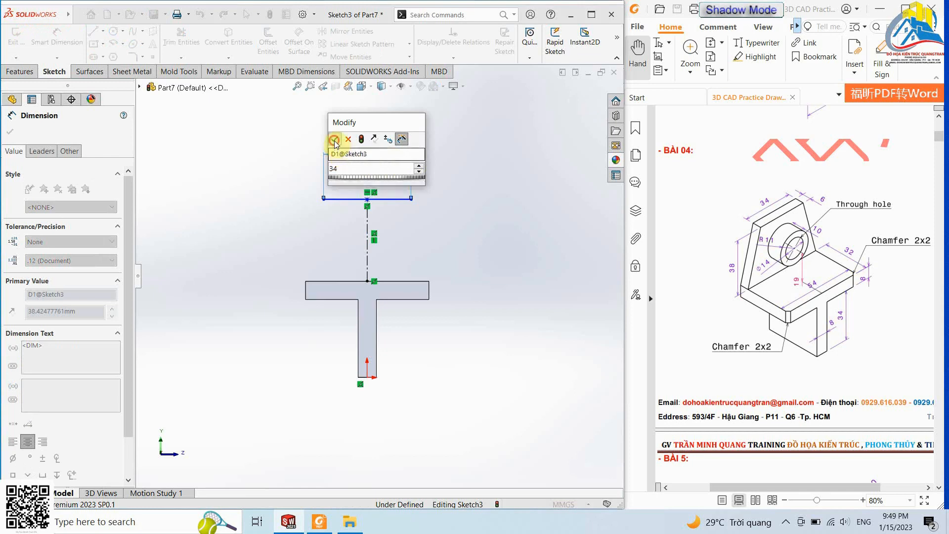
left_click(334, 139)
Step: Close the trapezoid with slanted lines from the upper line's ends to the bar's top corners and a line along the bar's top edge
left_click(92, 32)
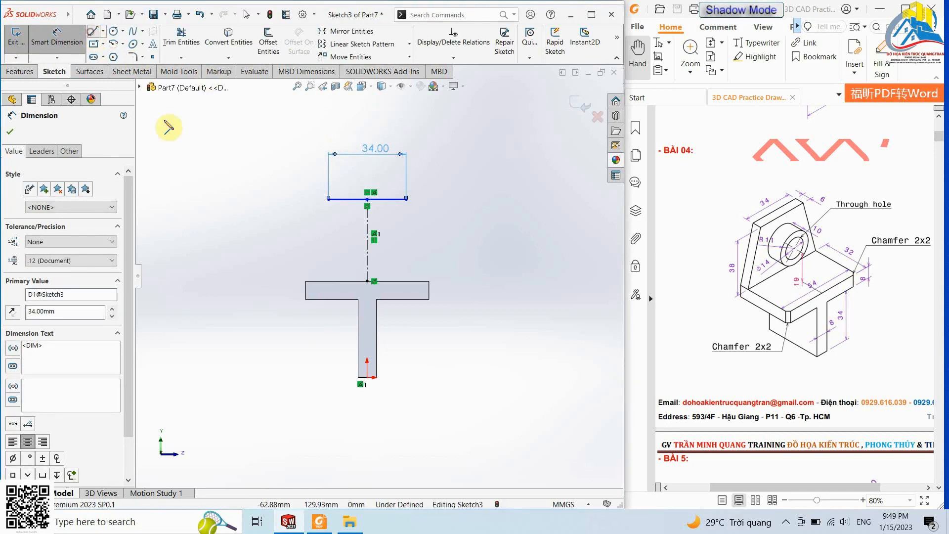
left_click(306, 281)
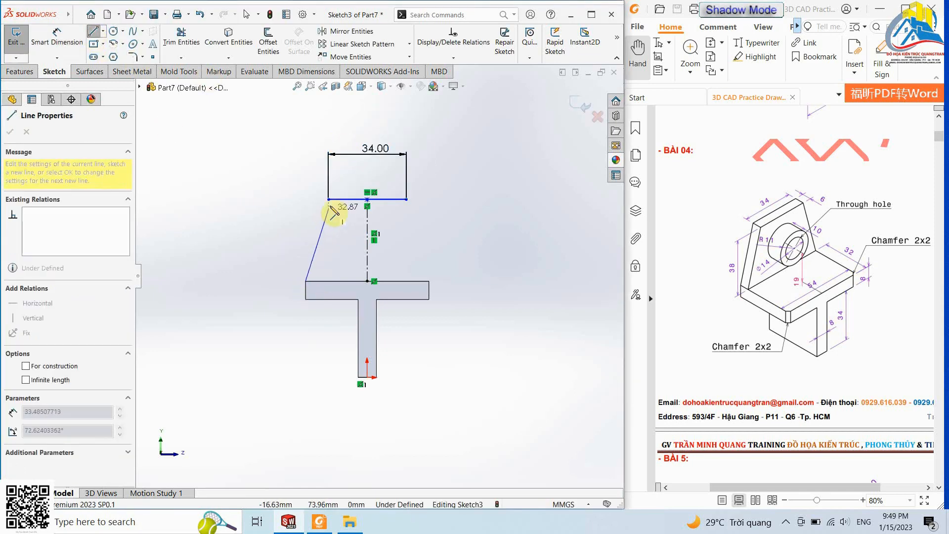
double_click(329, 199)
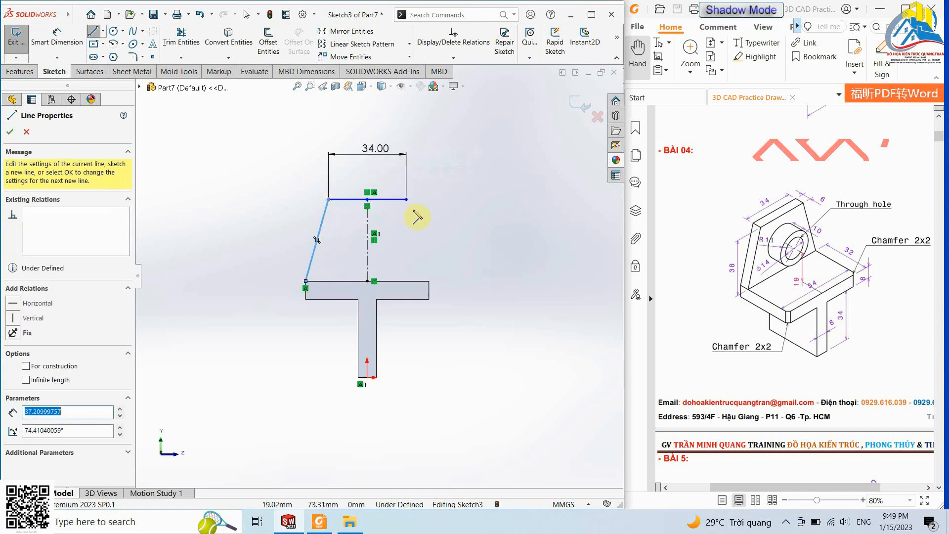
left_click(406, 199)
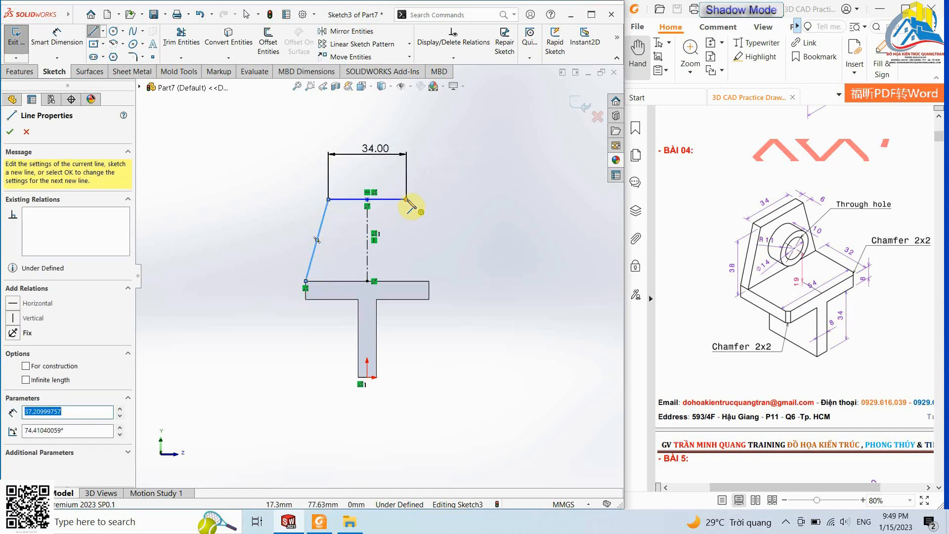
left_click(429, 281)
left_click(306, 282)
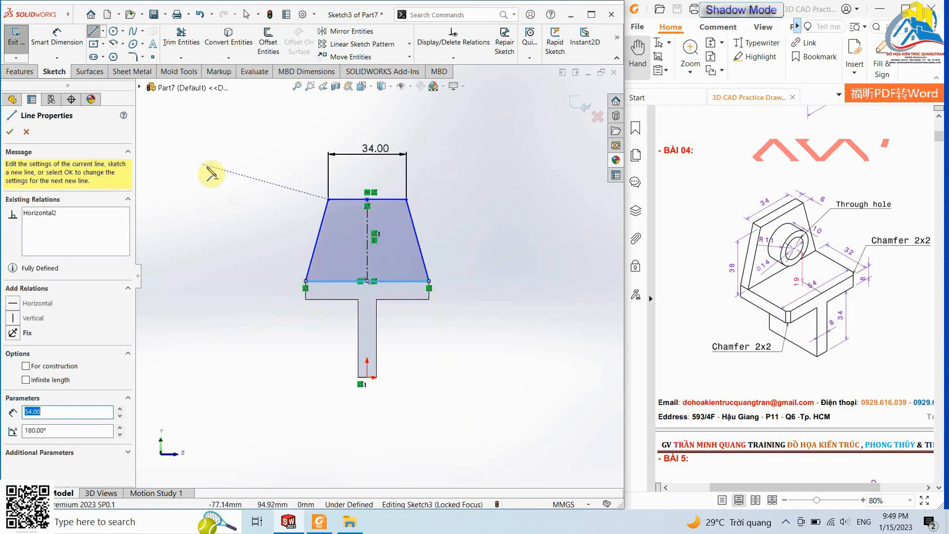
left_click(14, 138)
Step: Dimension the trapezoid's height between its upper and lower edges and set it to 38 mm
left_click(56, 40)
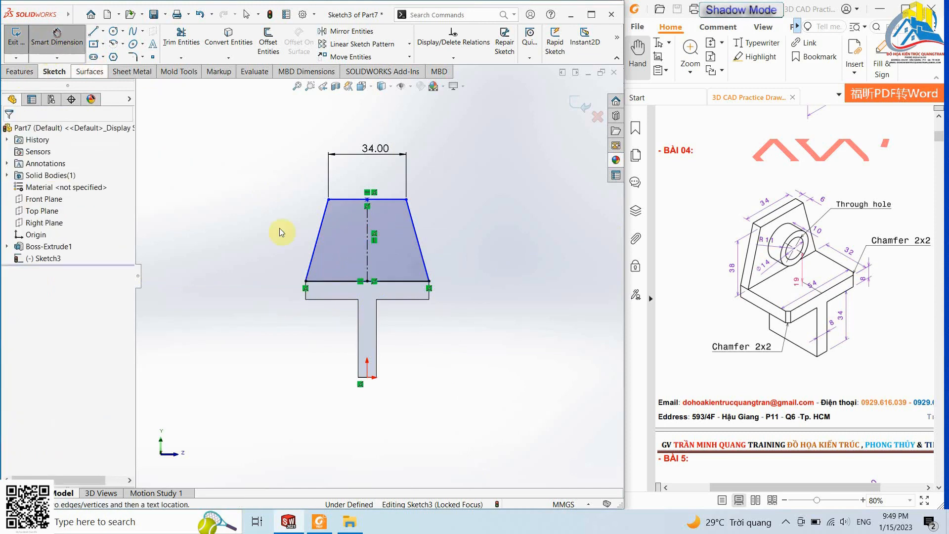
left_click(349, 201)
left_click(345, 282)
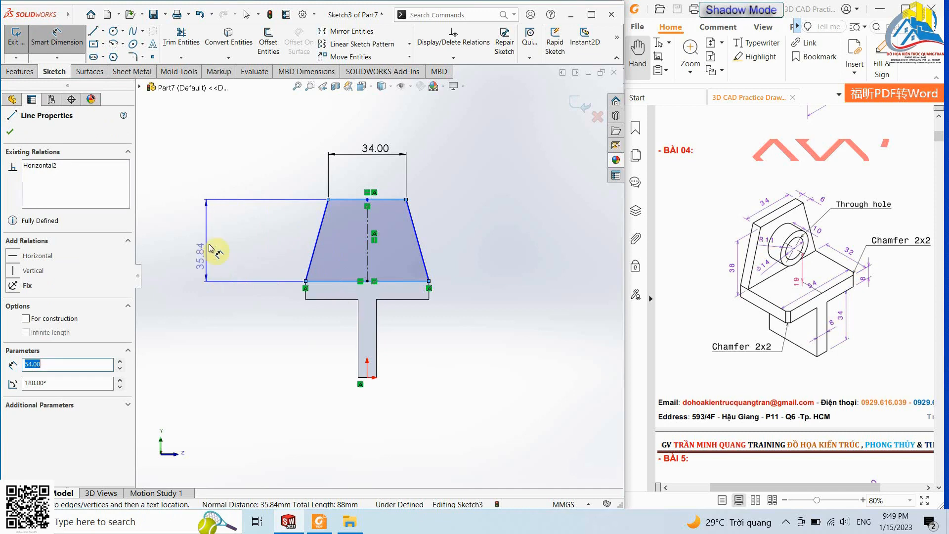
left_click(209, 248)
type("3")
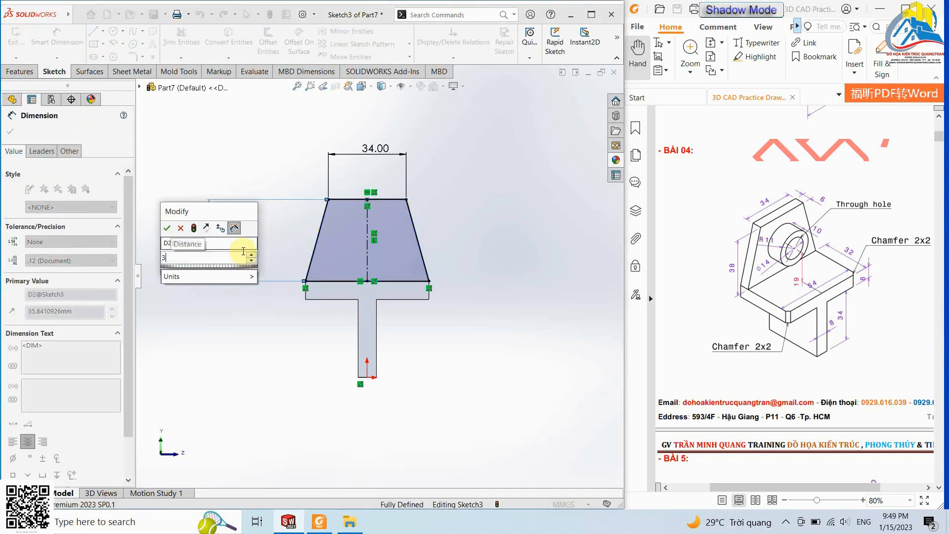
type("8")
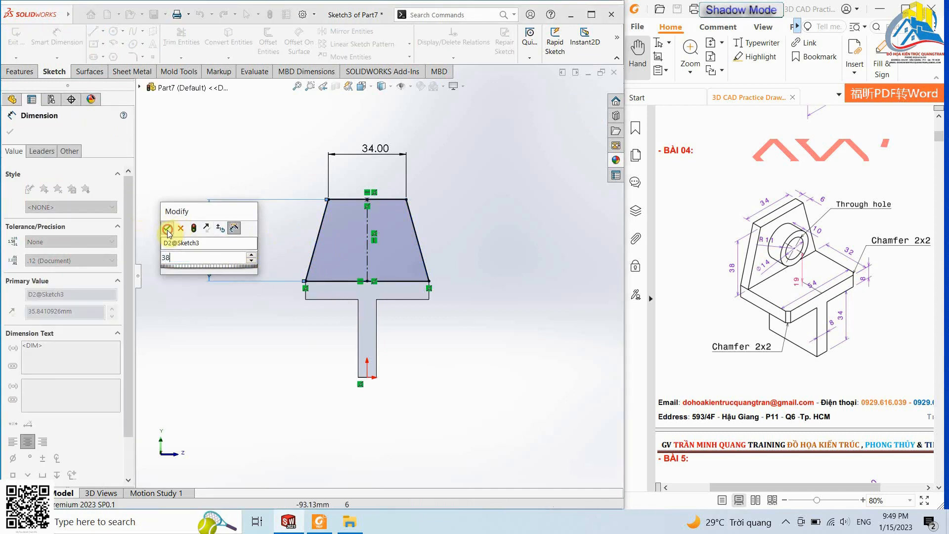
left_click(167, 229)
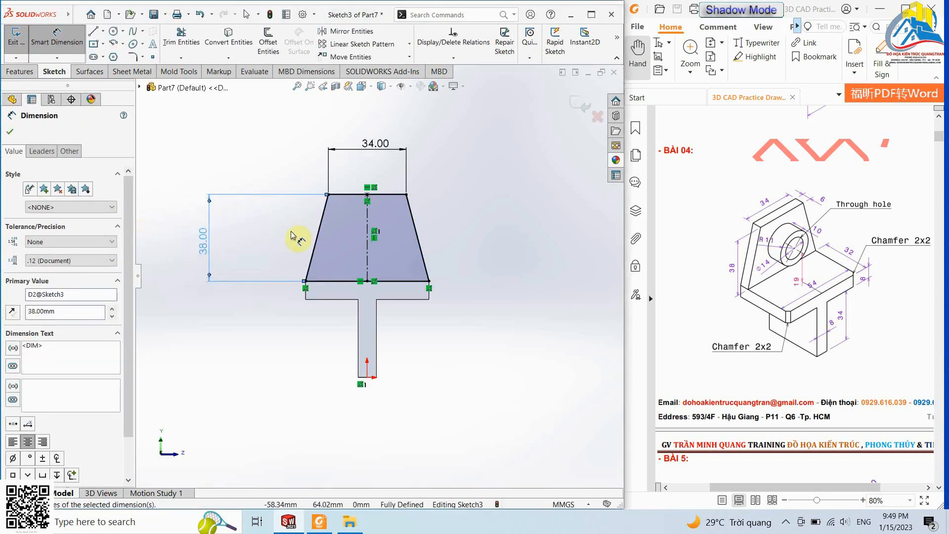
left_click(8, 134)
Step: Exit the trapezoid sketch and extrude it 6 mm as a blind boss over the base, merging the result
right_click_drag(507, 245, 543, 214)
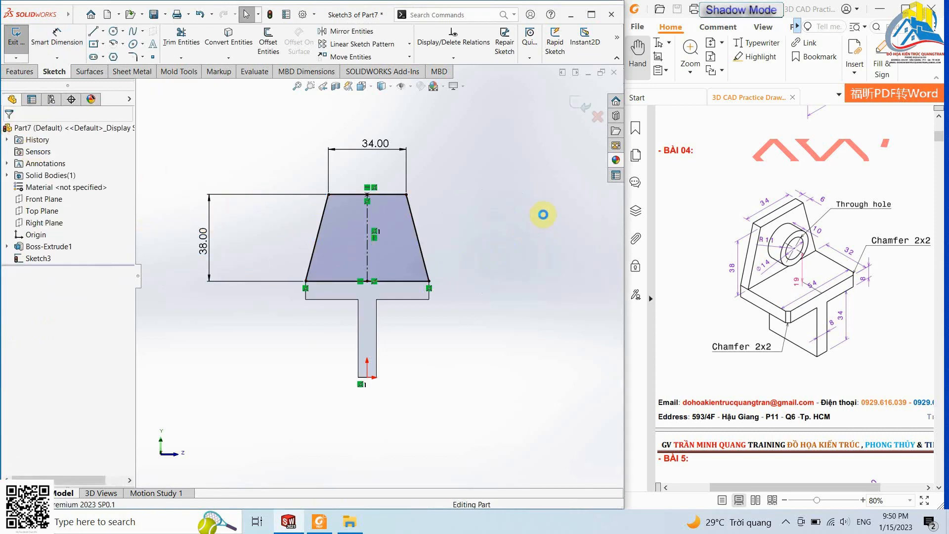
right_click_drag(484, 263, 550, 200)
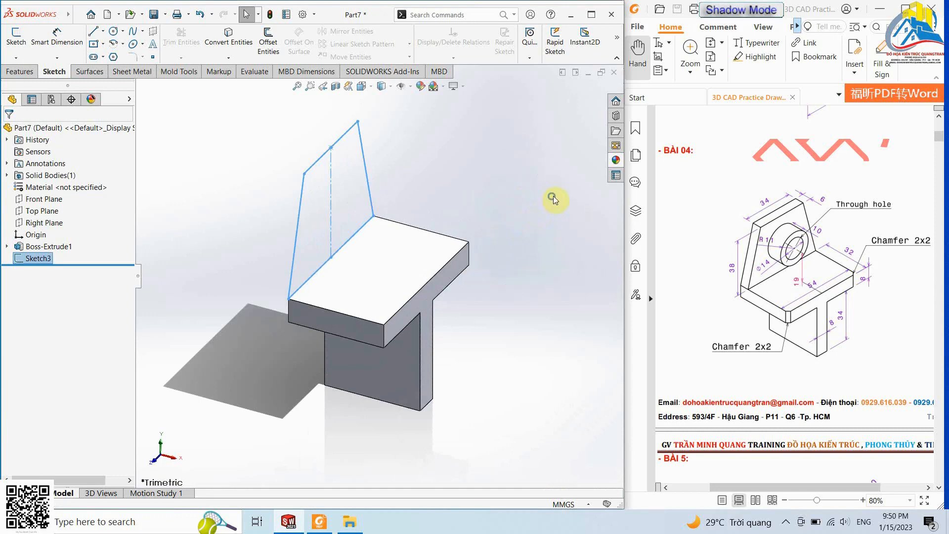
left_click(22, 73)
left_click(27, 45)
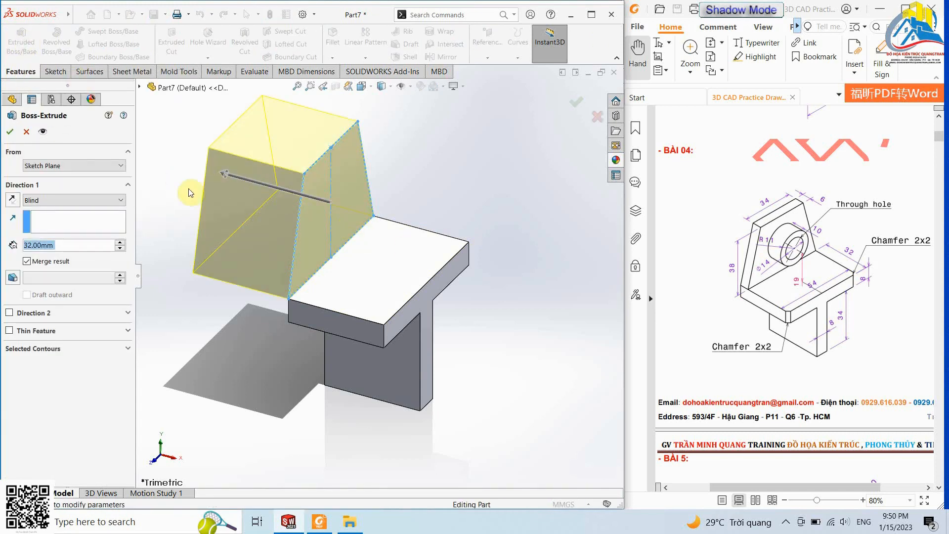
mouse_move(227, 172)
left_mouse_down()
mouse_move(398, 220)
mouse_move(344, 211)
mouse_move(355, 212)
left_mouse_up()
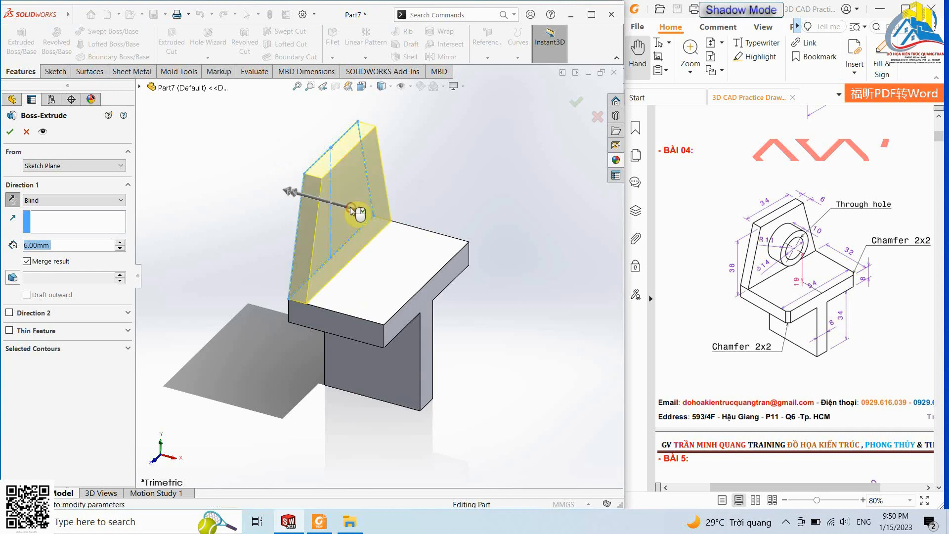
left_click(10, 132)
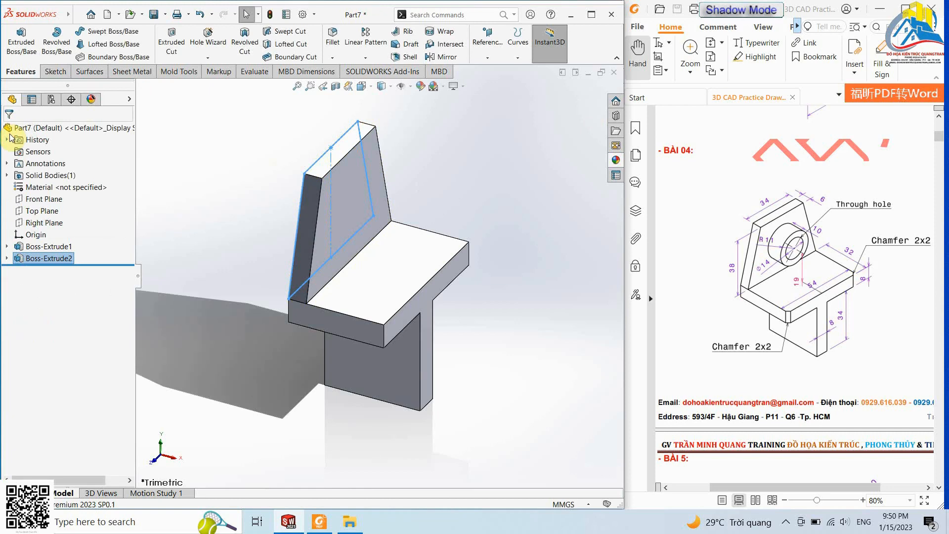
Step: Start a sketch on the back plate's front face and draw a circle about 10 mm in diameter, centred below the top edge's midpoint
left_click(55, 72)
left_click(16, 40)
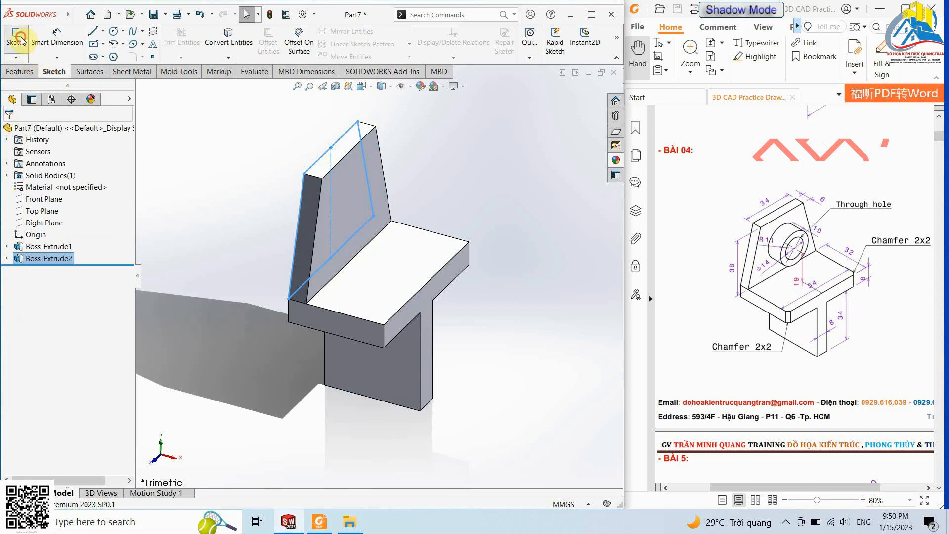
left_click(341, 176)
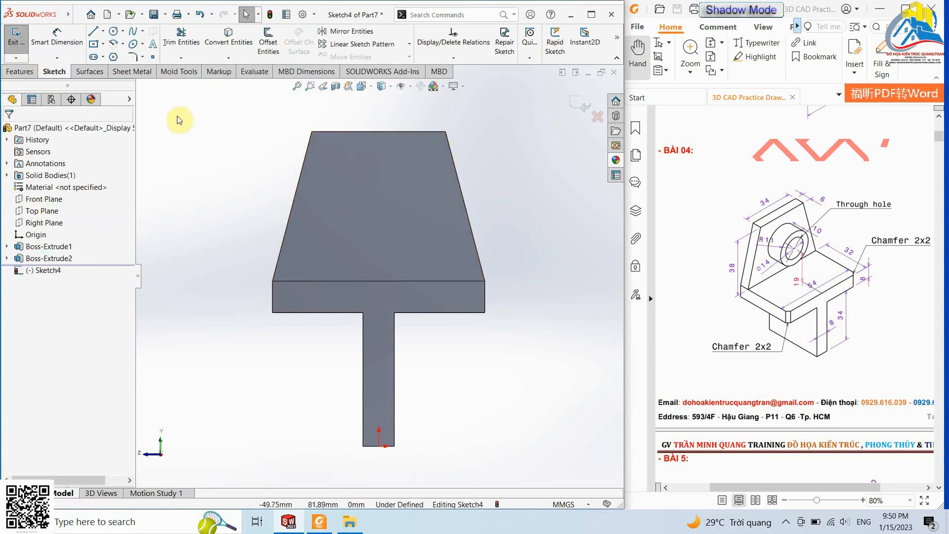
left_click(115, 33)
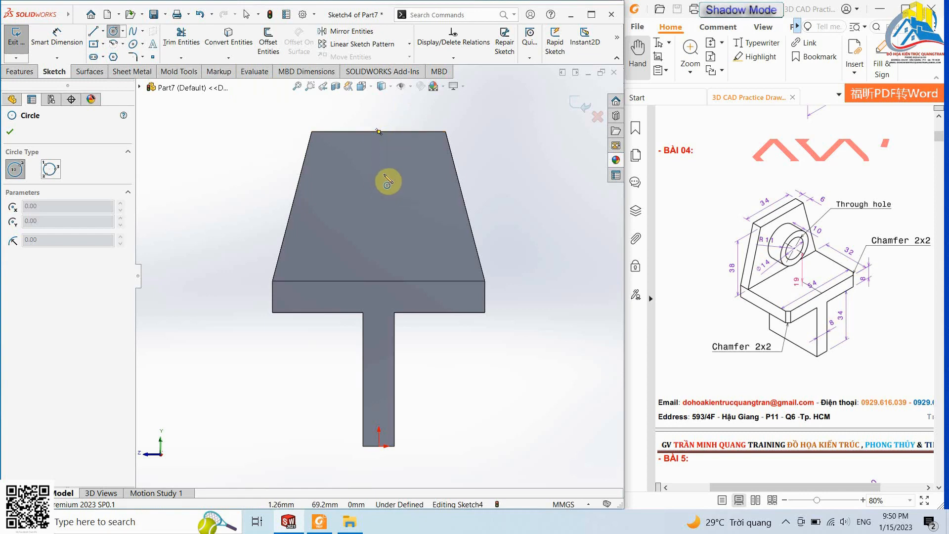
left_click(379, 161)
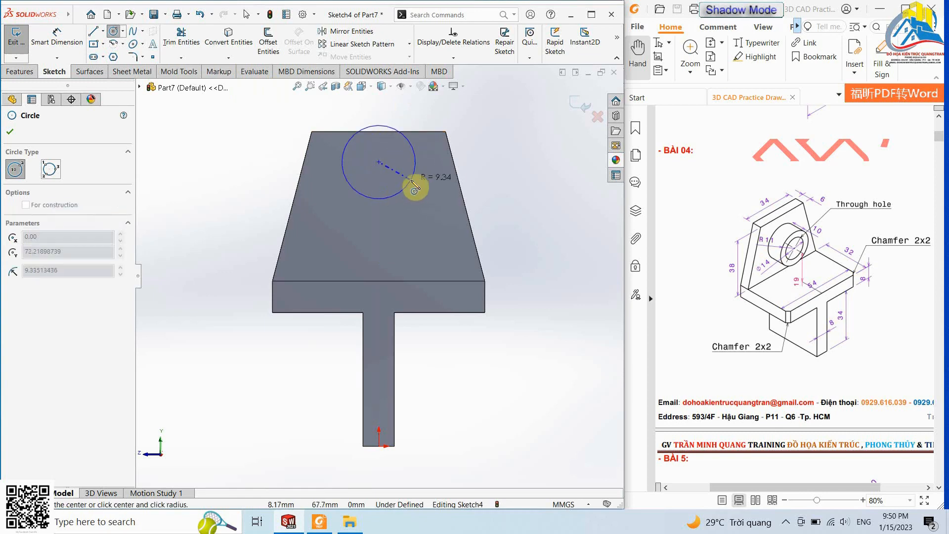
left_click(393, 175)
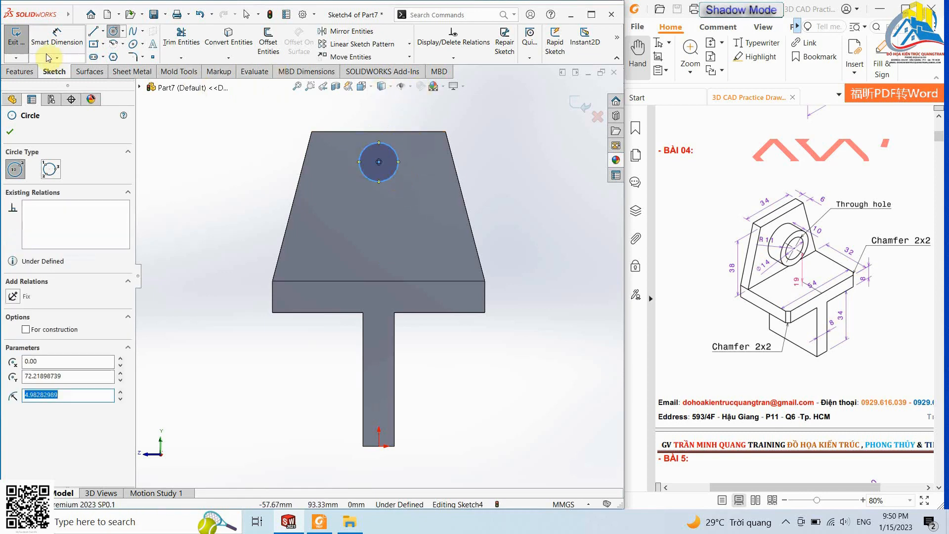
left_click(10, 132)
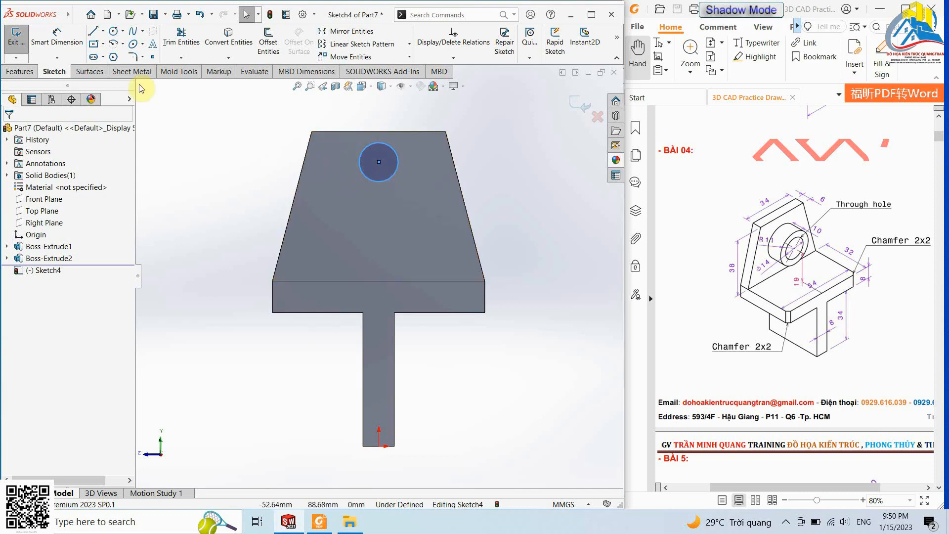
Step: Dimension the circle's diameter and set it to 22 mm
left_click(56, 37)
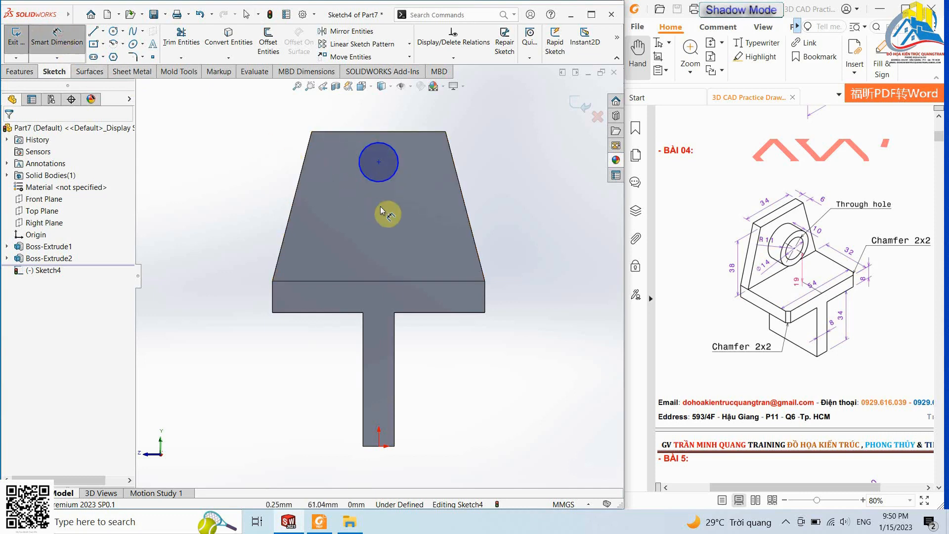
left_click(395, 174)
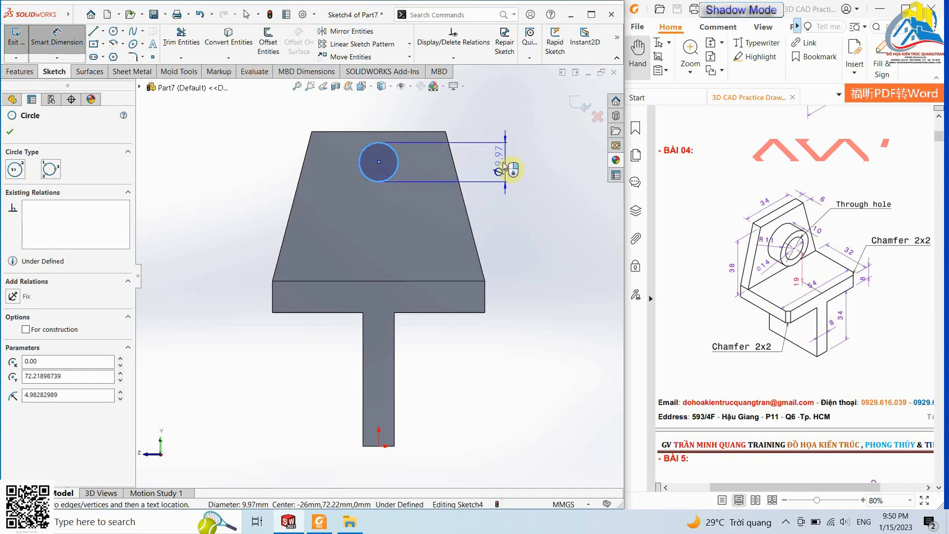
left_click(505, 166)
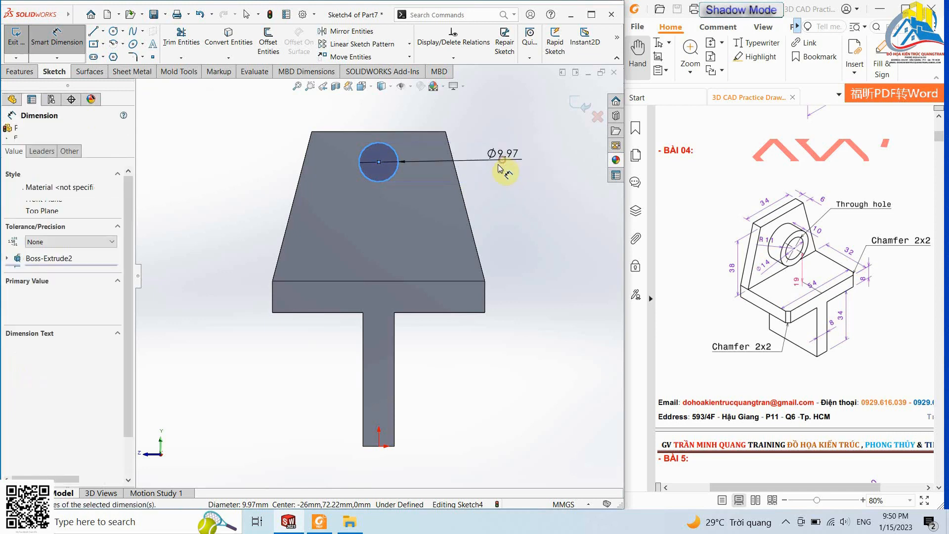
type("22")
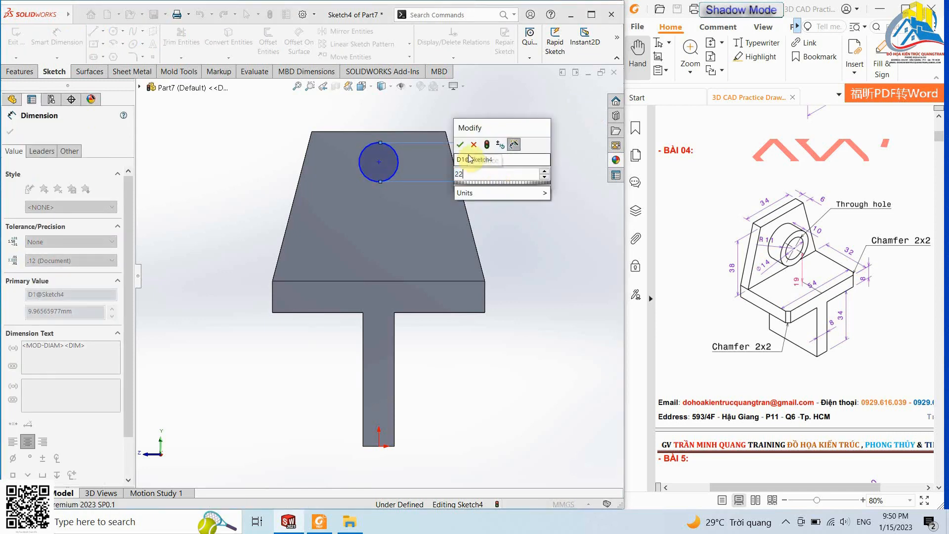
key("Return")
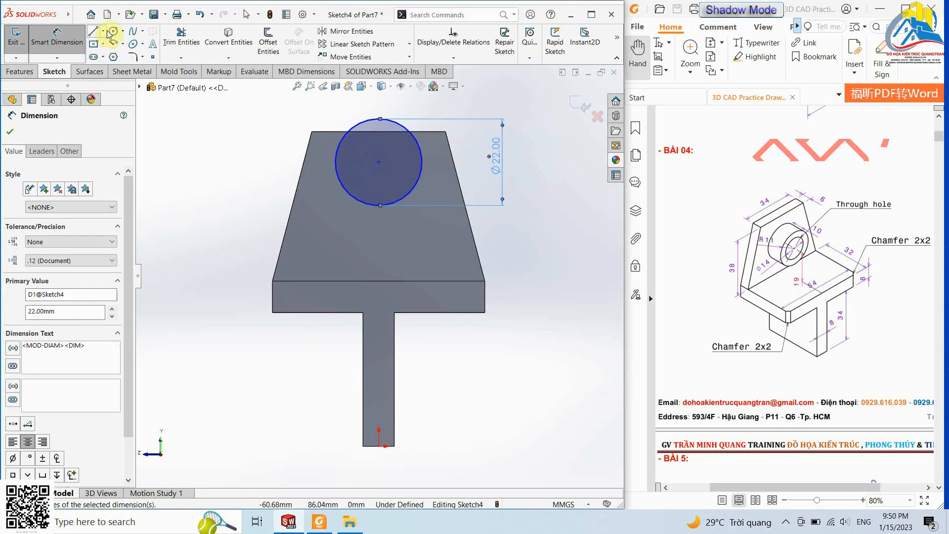
Step: Draw a smaller concentric circle about 13.9 mm in diameter inside the 22 mm circle
left_click(112, 32)
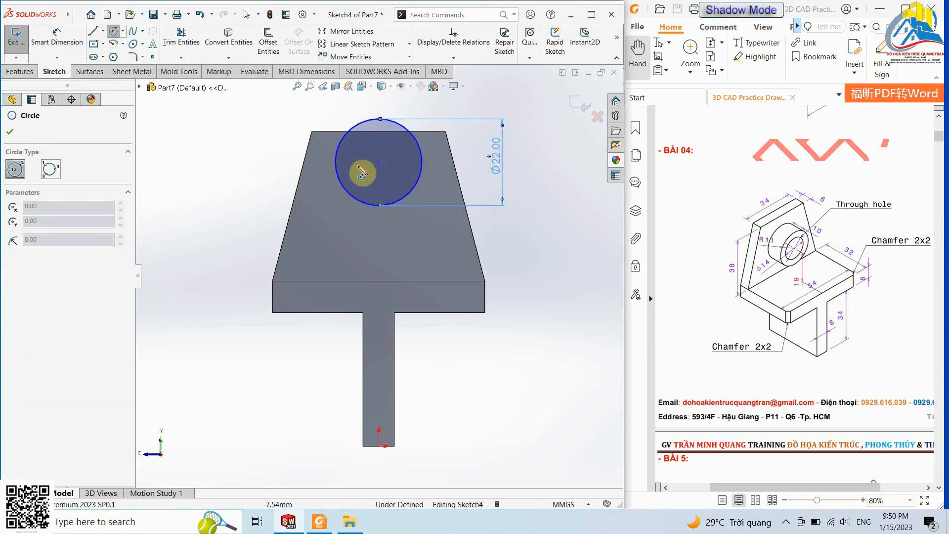
left_click(378, 160)
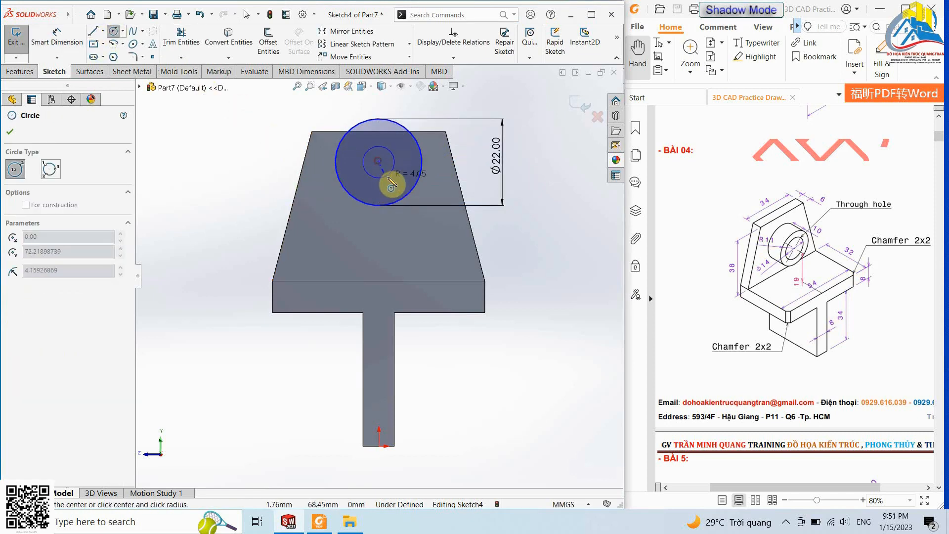
left_click(393, 185)
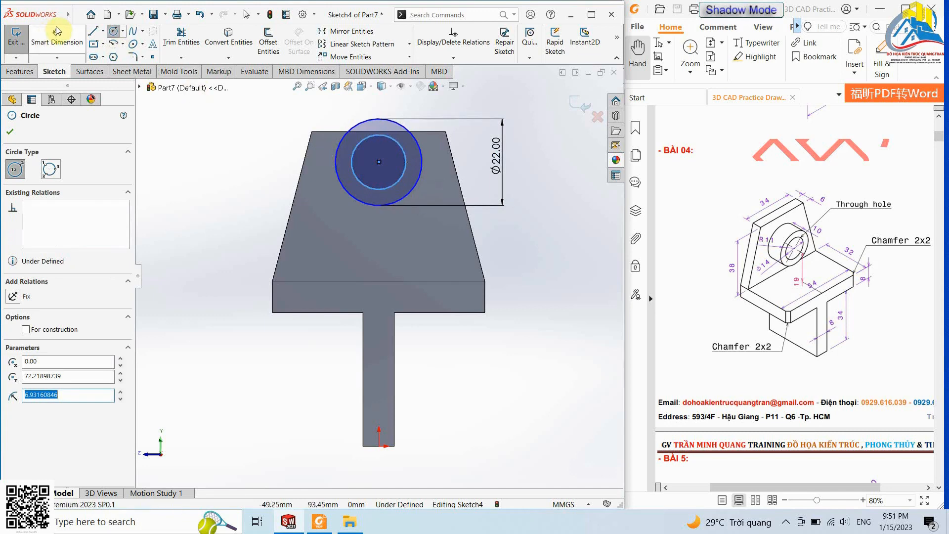
Step: Dimension the inner circle's diameter and set it to 14 mm
left_click(57, 32)
left_click(404, 179)
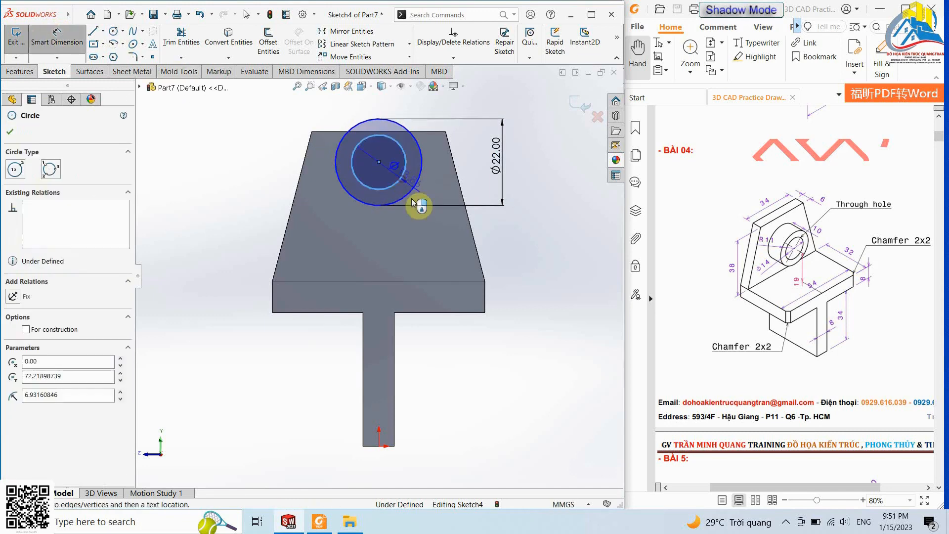
left_click(535, 260)
type("1")
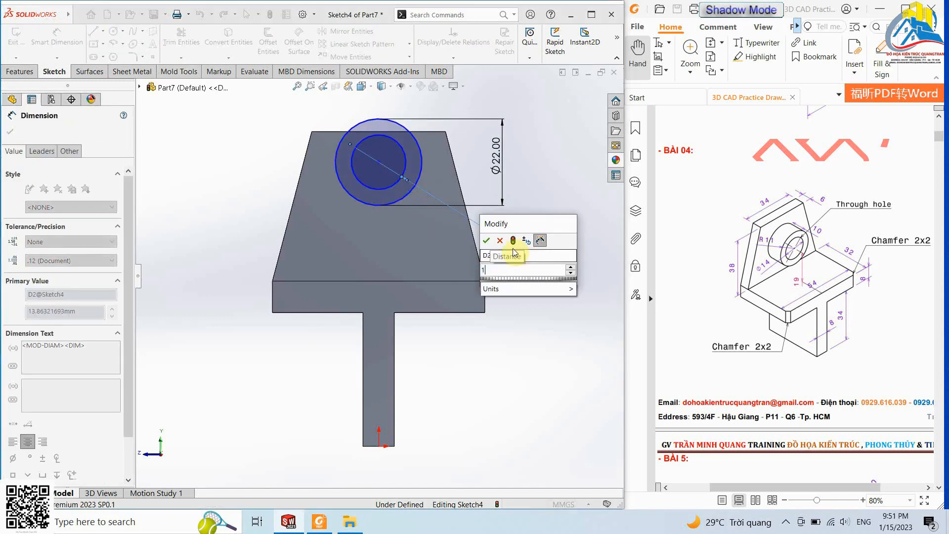
type("4")
left_click(486, 242)
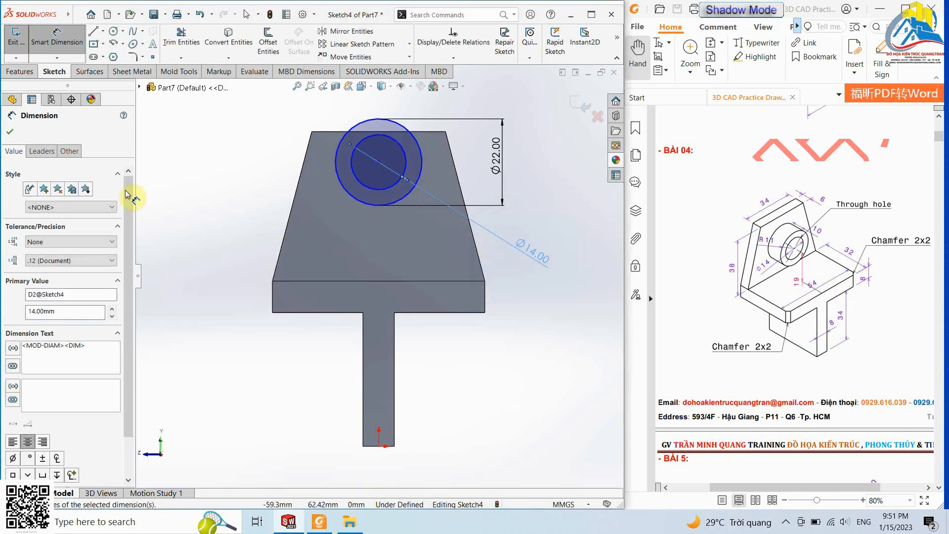
left_click(10, 132)
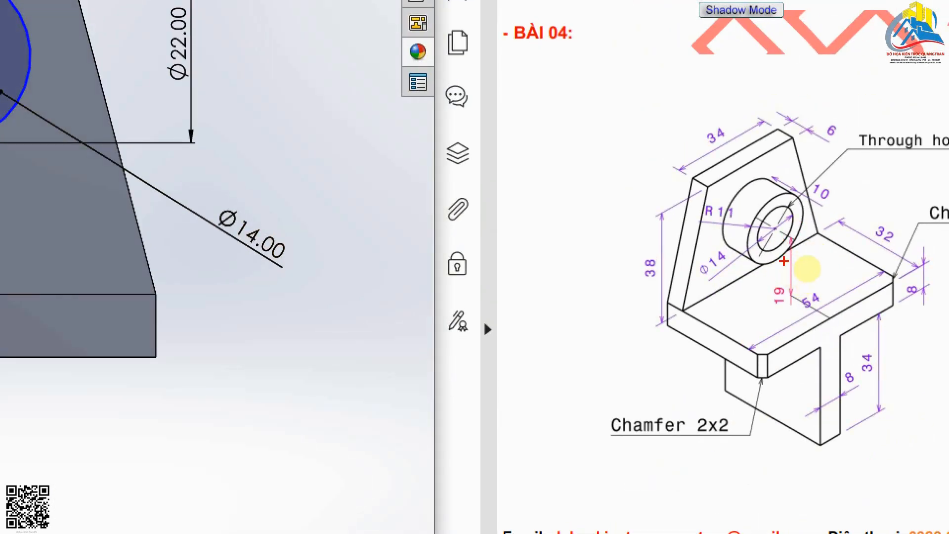
mouse_move(790, 239)
left_mouse_down()
mouse_move(775, 318)
mouse_move(743, 332)
mouse_move(746, 324)
left_mouse_up()
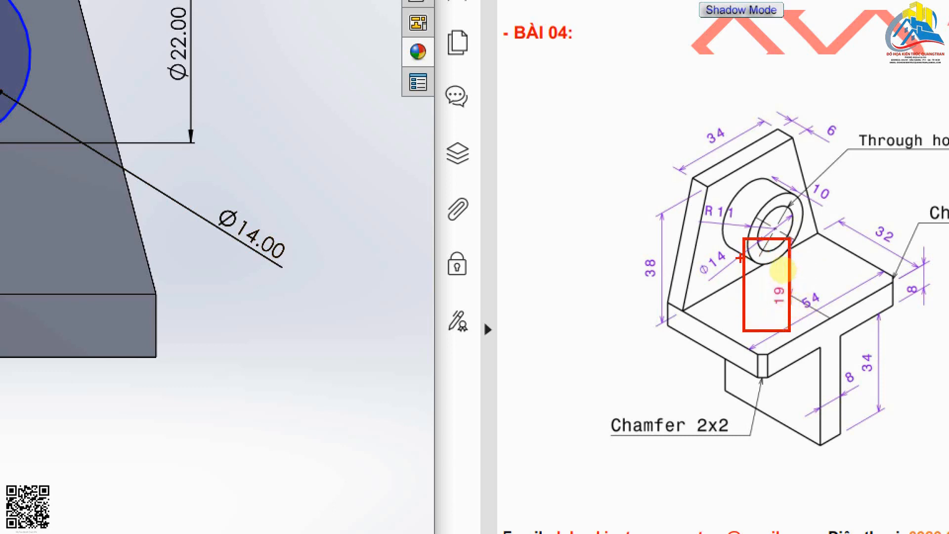
key("Escape")
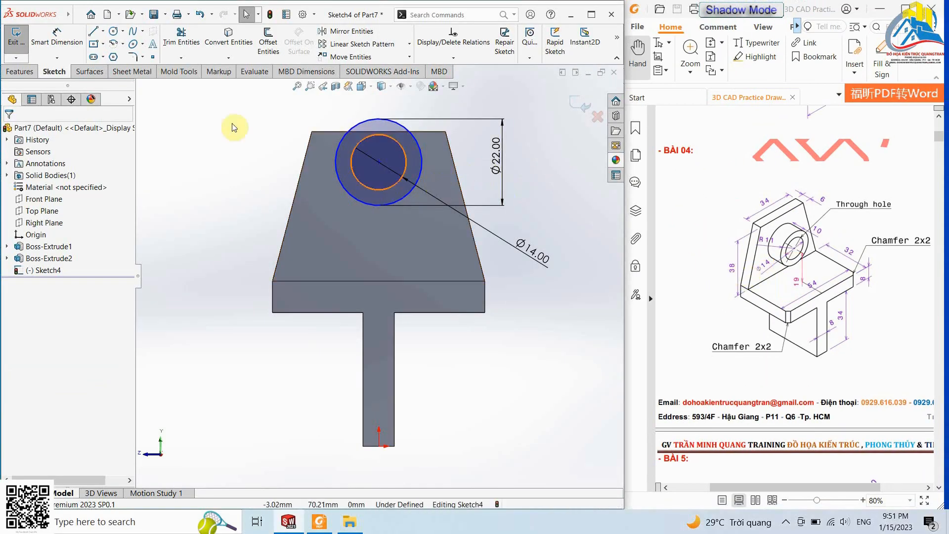
Step: Dimension the vertical distance from the back plate's lower front edge to the circles' centre and set it to 38 mm
left_click(58, 39)
middle_click_drag(573, 297, 468, 300)
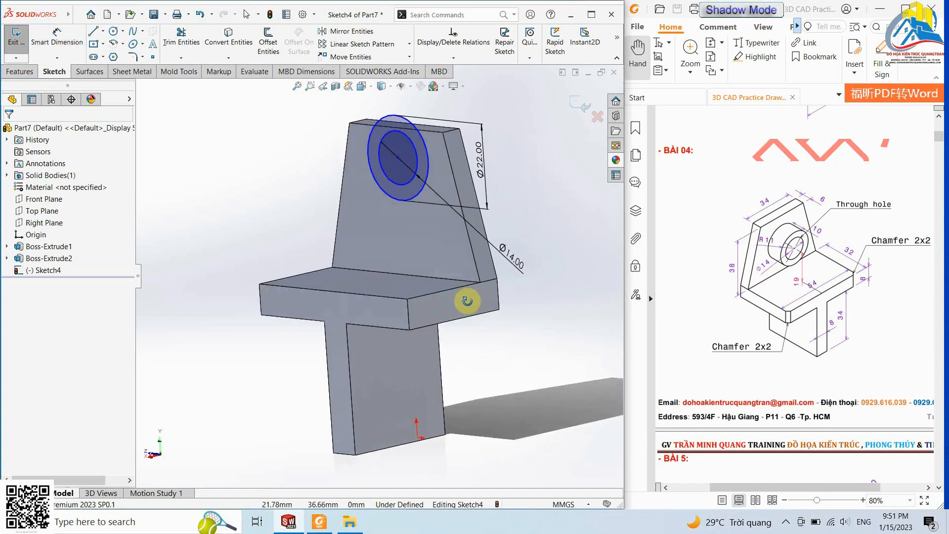
left_click(399, 158)
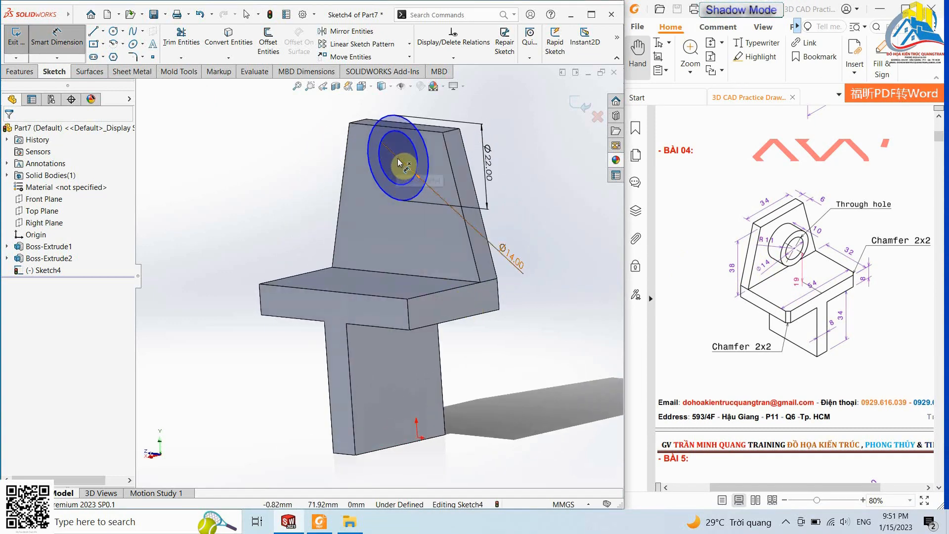
left_click(442, 278)
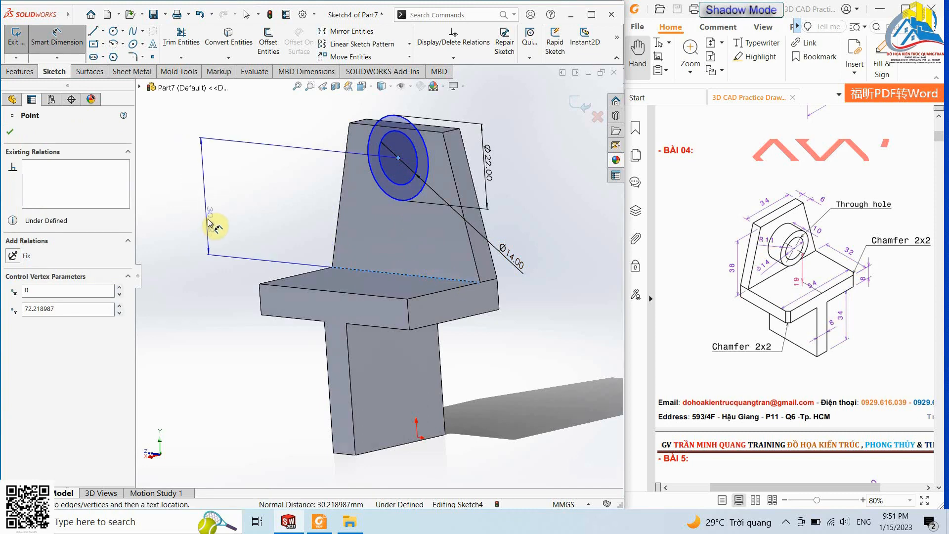
left_click(208, 219)
type("38")
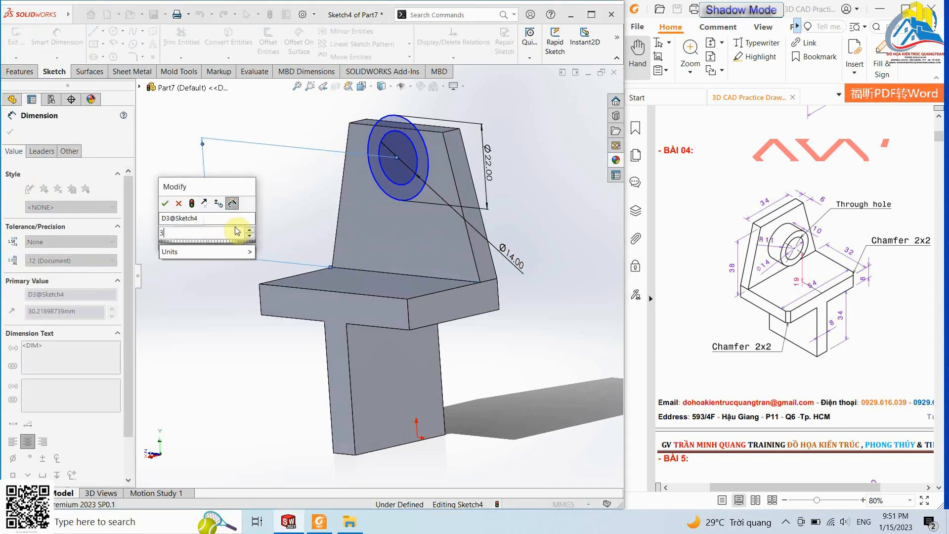
left_click(163, 204)
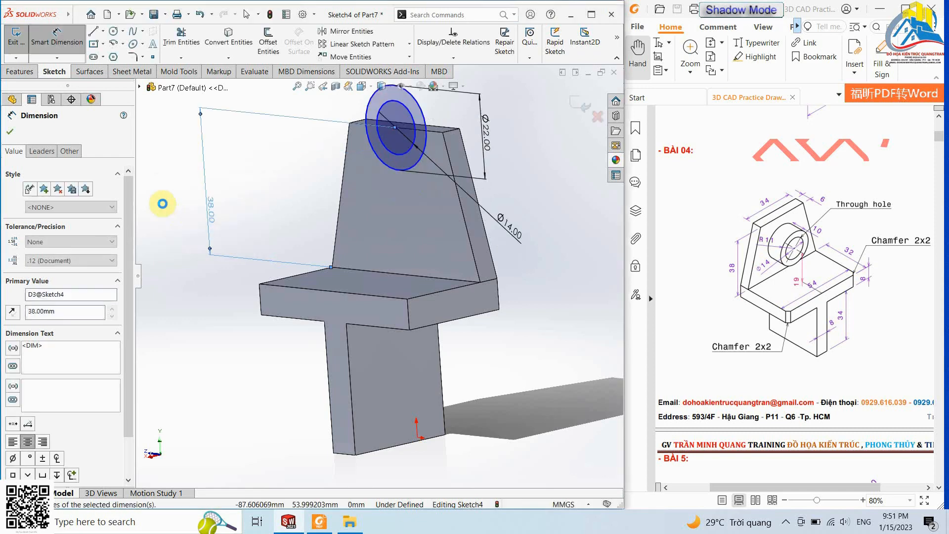
Step: Set the vertical distance from the back plate's lower edge to the circles' centre to 19 mm
left_click(210, 200)
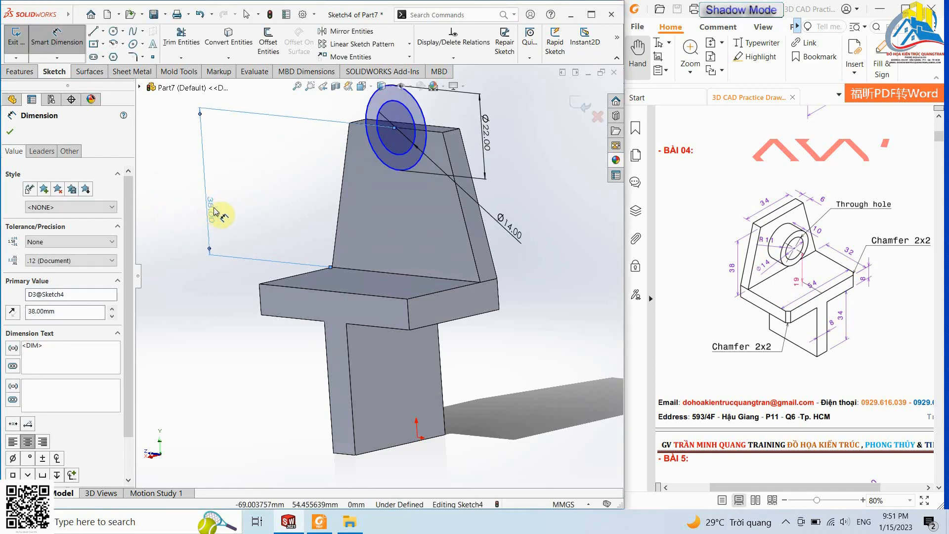
double_click(211, 205)
type("19")
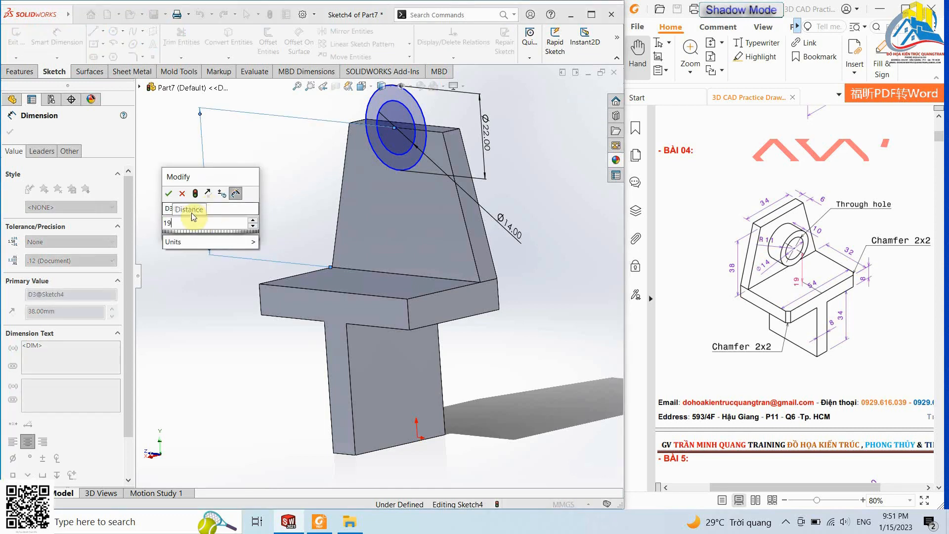
left_click(168, 193)
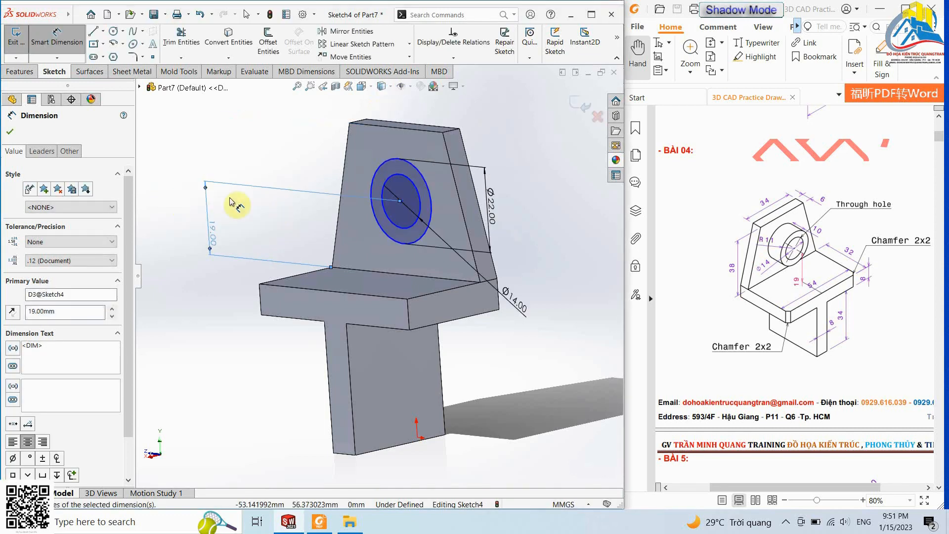
left_click(10, 133)
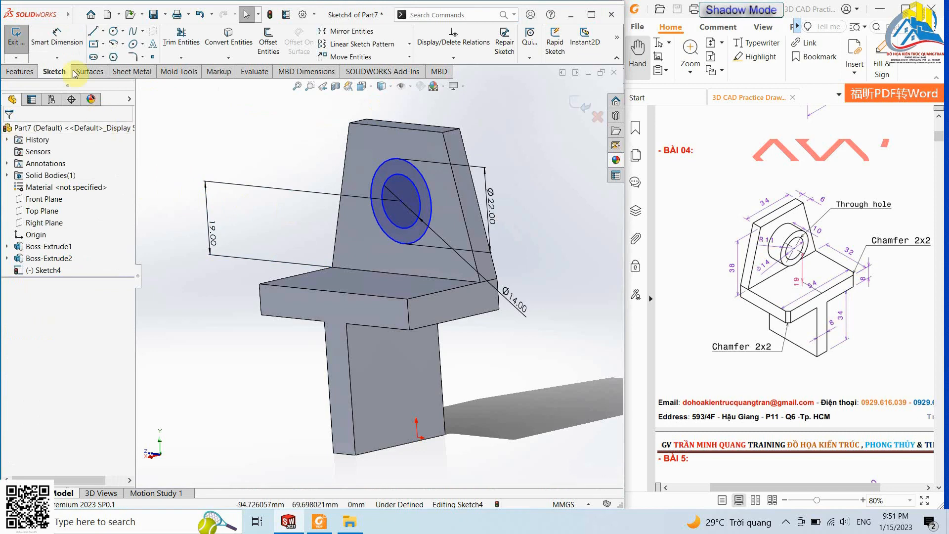
Step: Extrude the ring between the two circles 10 mm outward from the back plate's front face, merged with the body
left_click(18, 71)
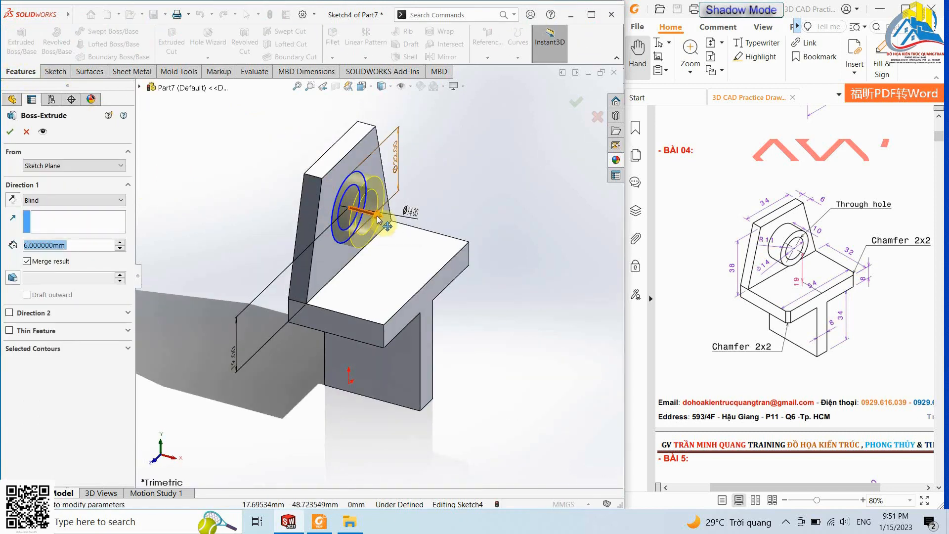
mouse_move(379, 219)
left_mouse_down()
mouse_move(388, 235)
mouse_move(375, 229)
left_mouse_up()
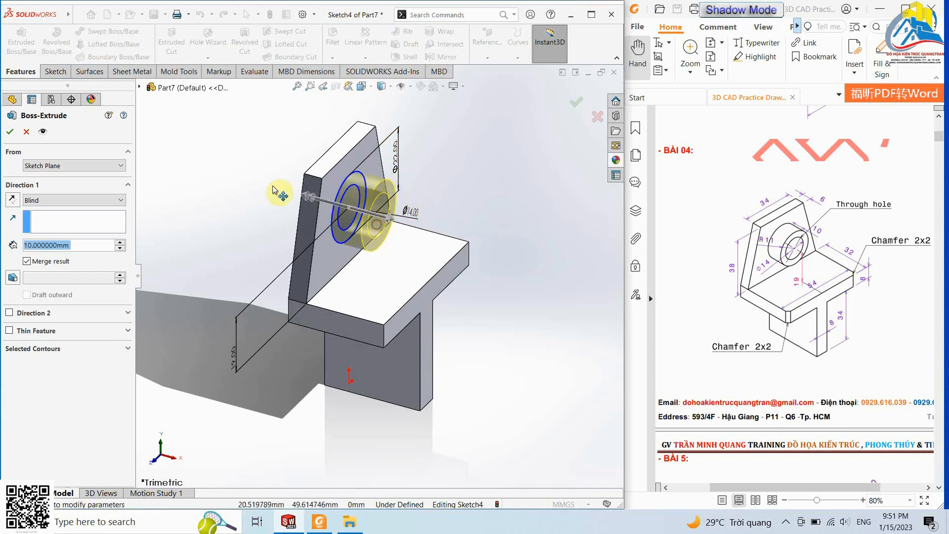
left_click(12, 134)
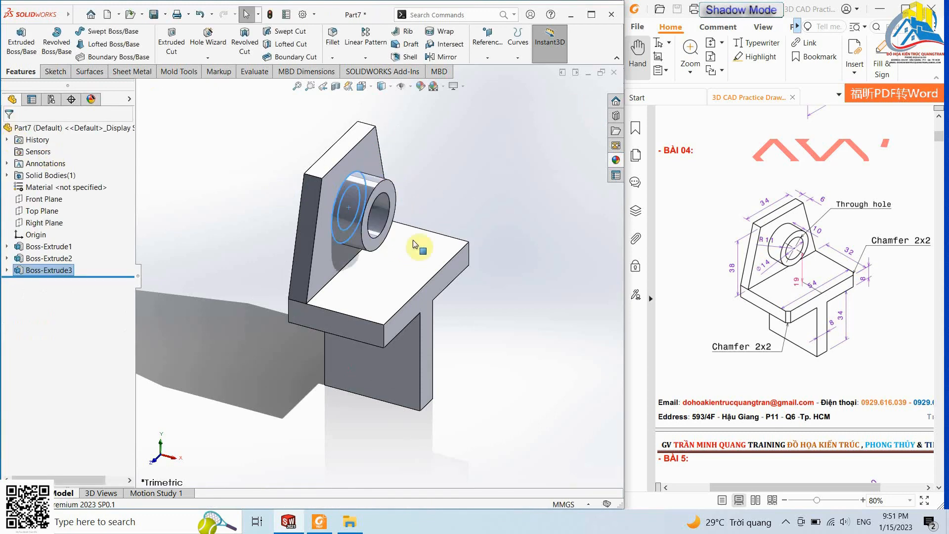
Step: Expand the round boss's extrude feature and show its circle sketch in the model
right_click_drag(499, 233, 529, 194)
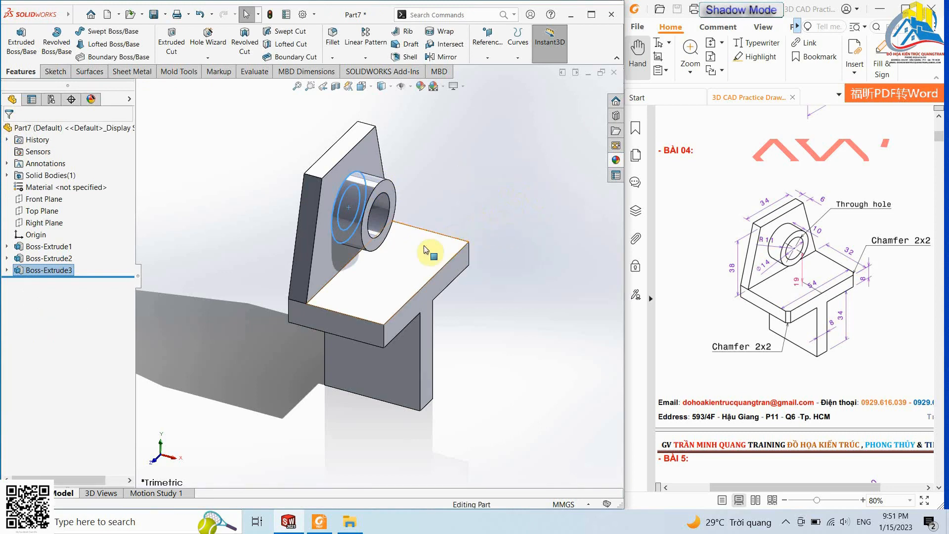
scroll(266, 262, "up", 1)
left_click(6, 270)
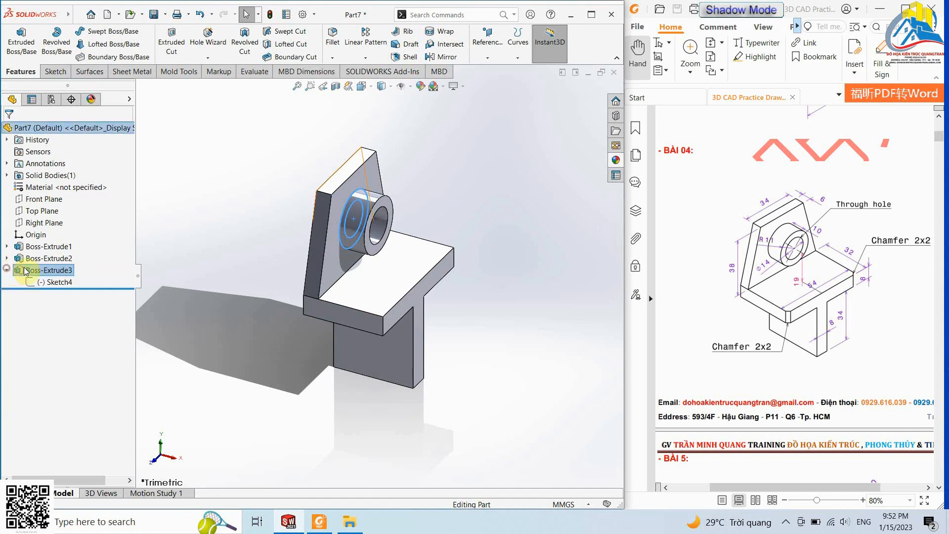
left_click(54, 281)
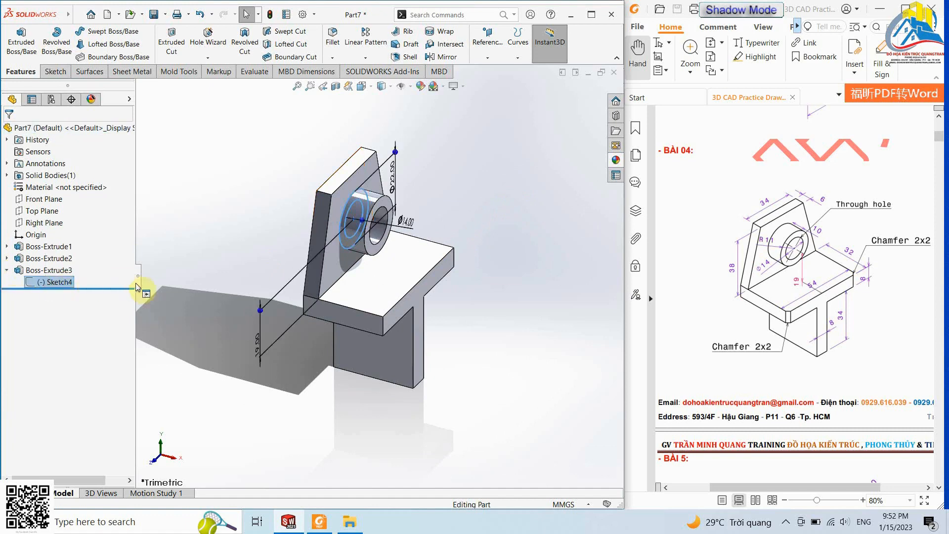
left_click(128, 103)
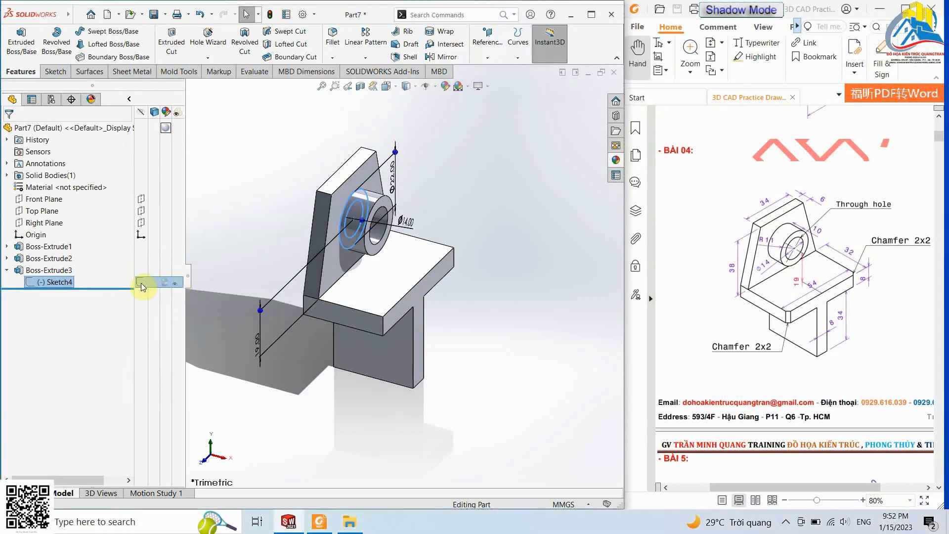
left_click(141, 283)
Step: Cut-extrude the sketch's 14 mm inner circle as a blind cut 27 mm deep through the back plate
middle_click_drag(344, 276, 354, 228)
left_click(355, 228)
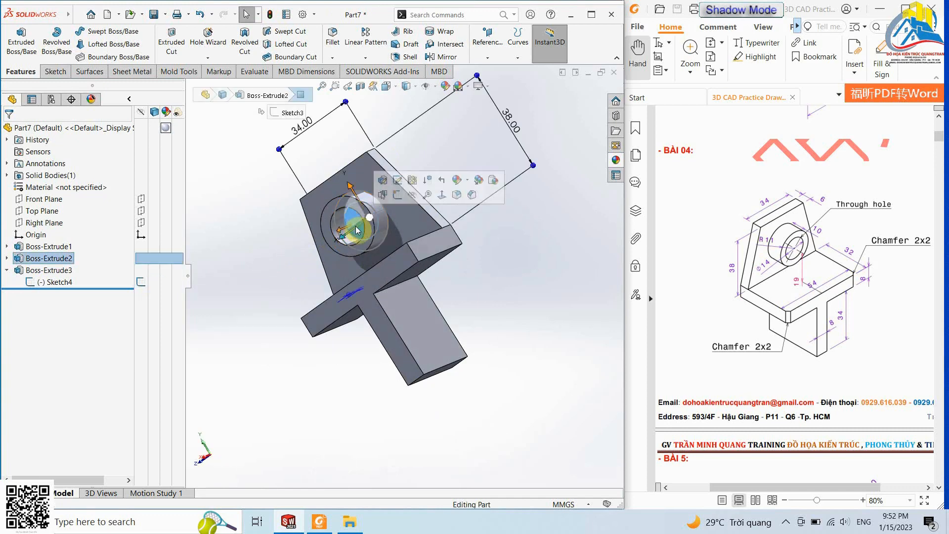
scroll(356, 230, "down", 5)
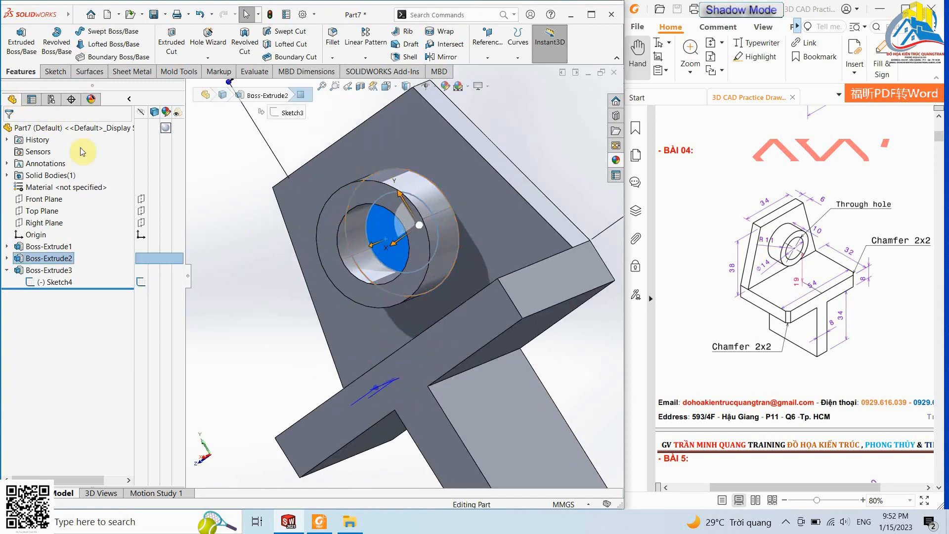
left_click(231, 190)
left_click(367, 237)
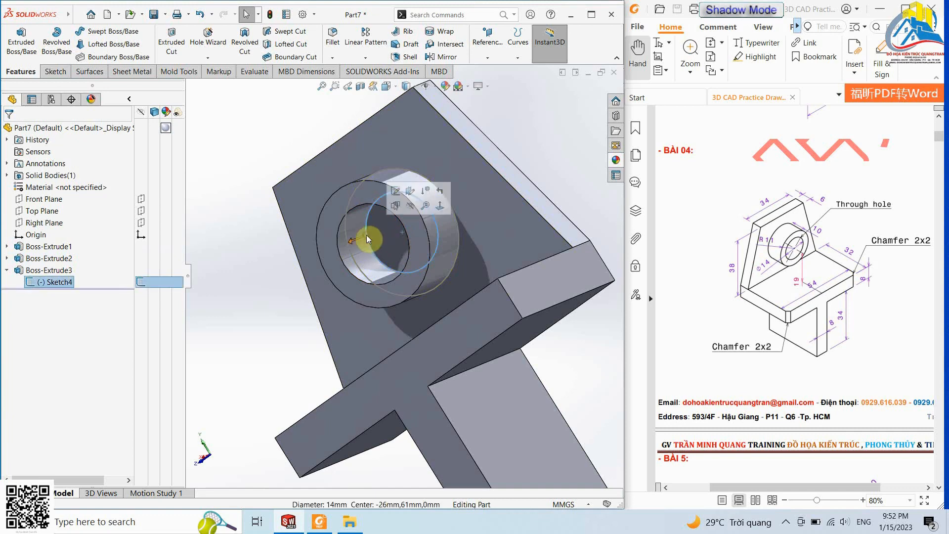
left_click(172, 45)
middle_click_drag(552, 252, 534, 354)
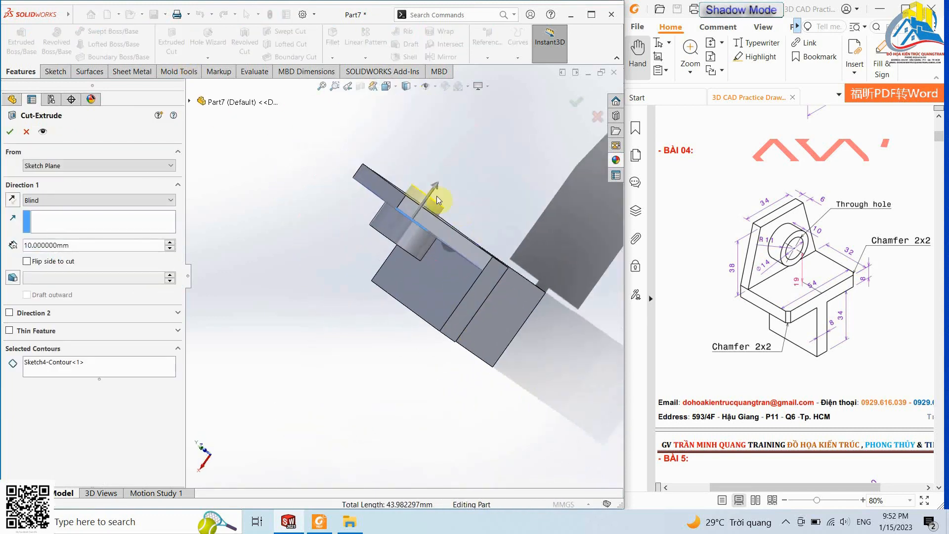
left_click_drag(433, 191, 469, 164)
left_click(10, 132)
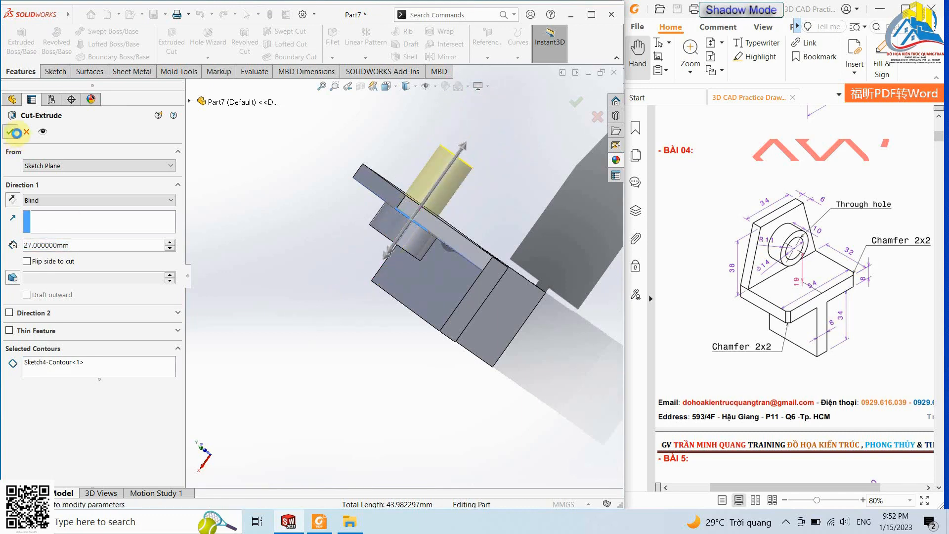
Step: Apply the metallic gold car paint appearance to the whole part
right_click_drag(507, 246, 537, 218)
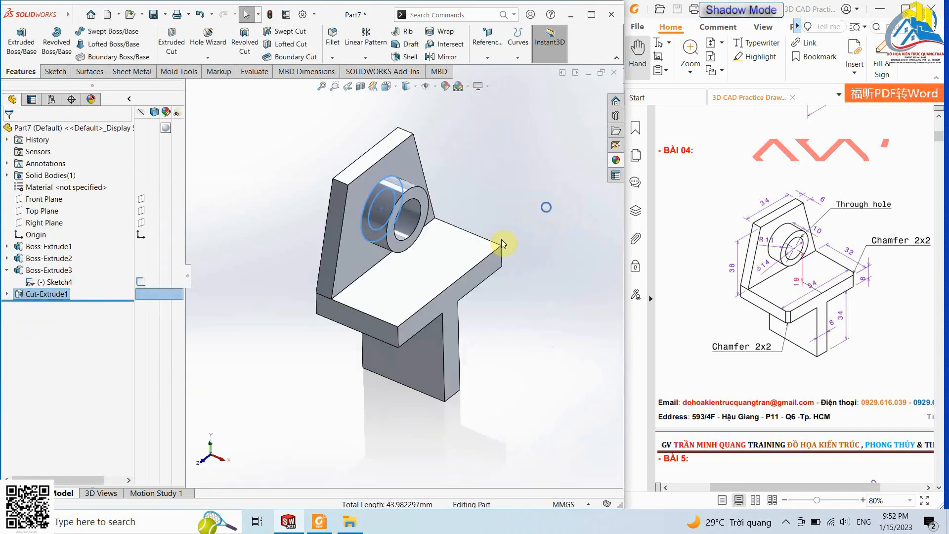
left_click(165, 114)
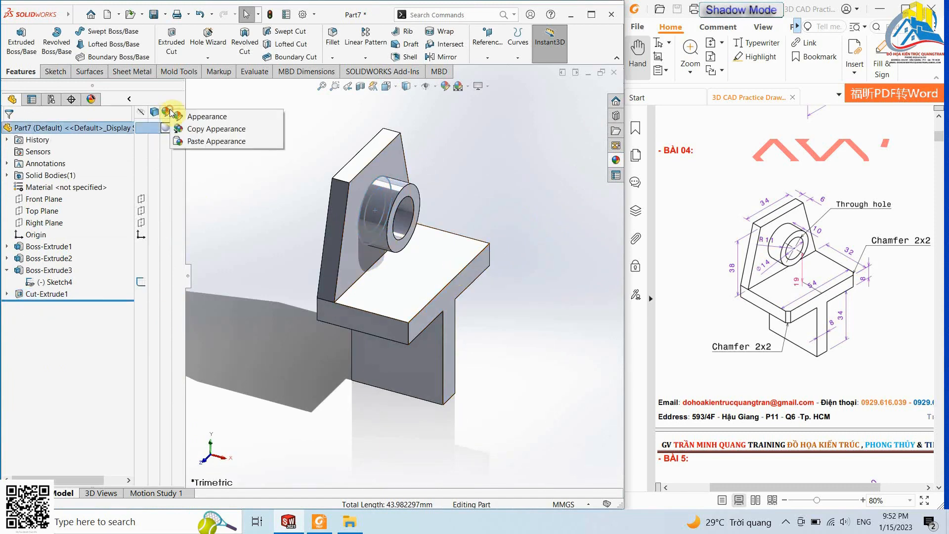
left_click(233, 116)
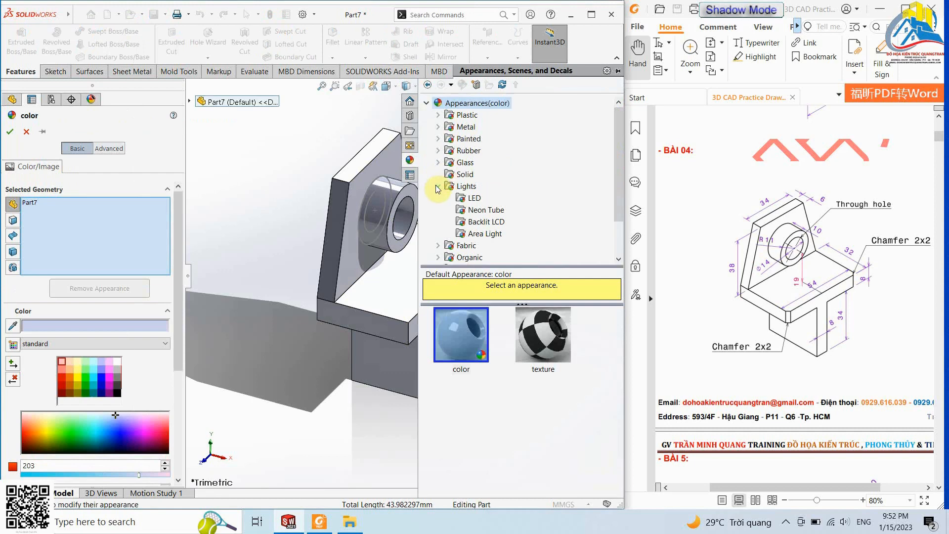
left_click(436, 185)
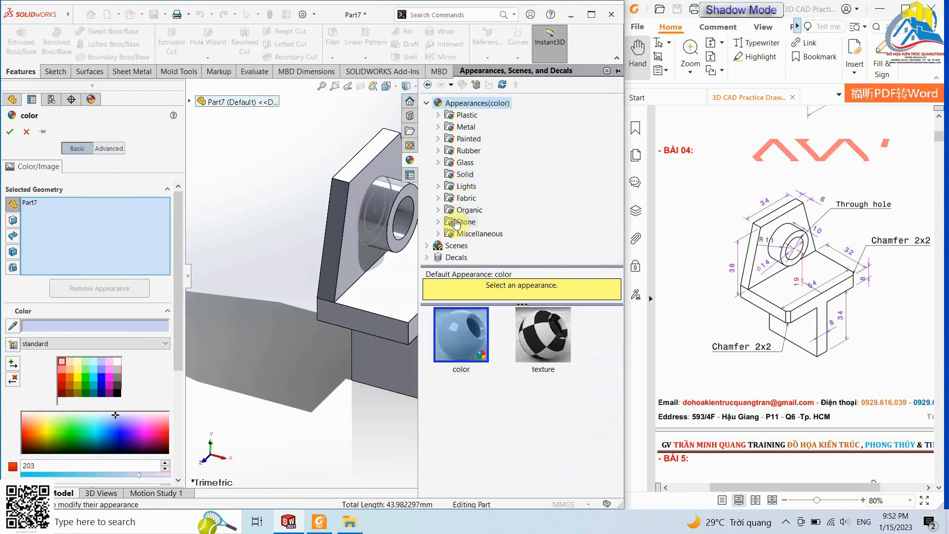
left_click(438, 140)
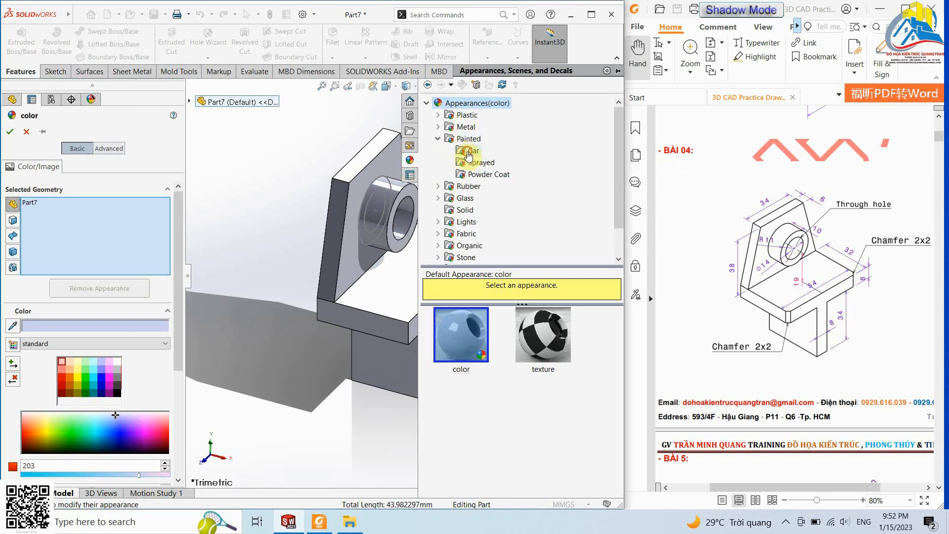
left_click(465, 153)
scroll(544, 407, "down", 3)
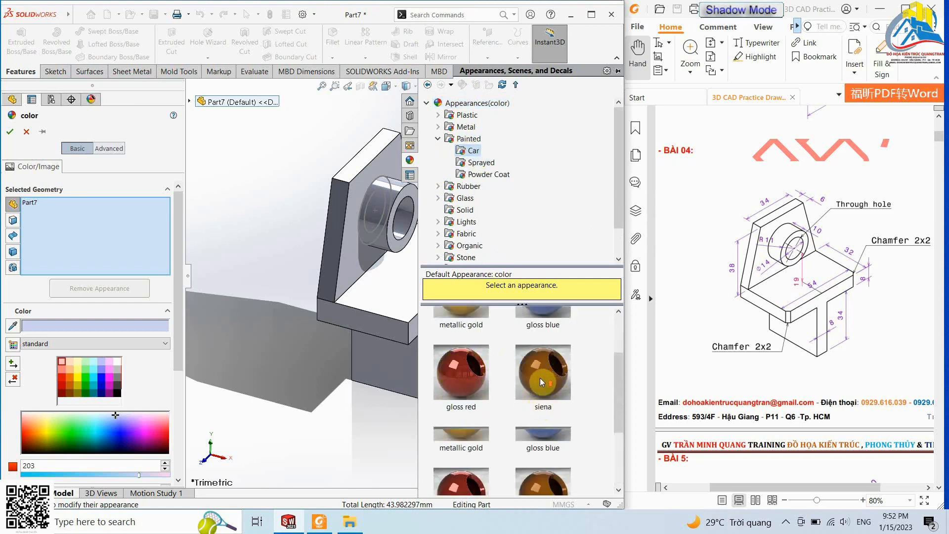
scroll(541, 405, "up", 2)
left_click(452, 416)
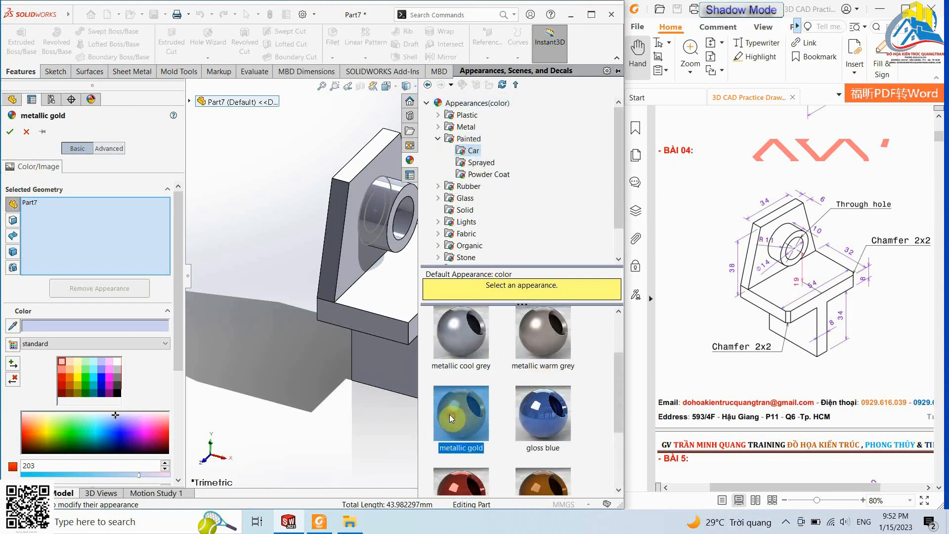
left_click(11, 132)
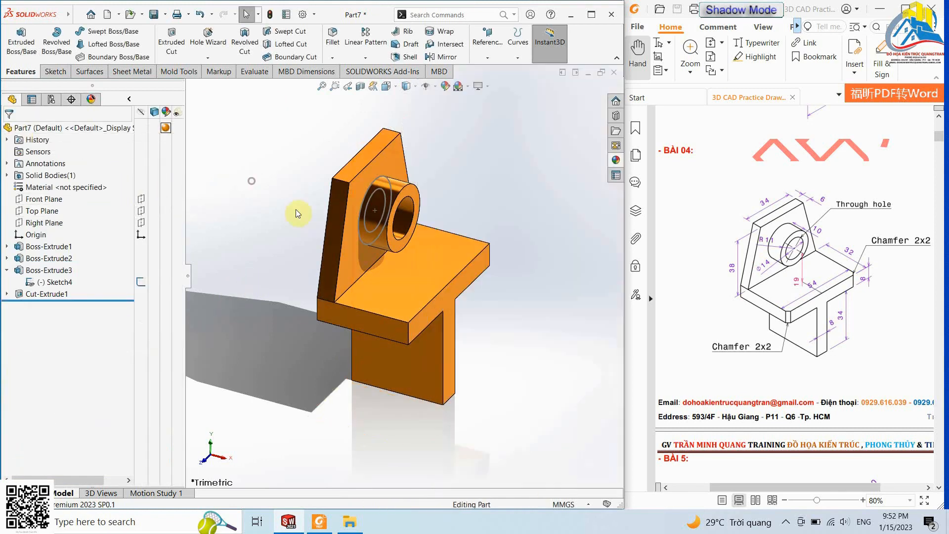
scroll(413, 233, "down", 1)
scroll(522, 246, "up", 1)
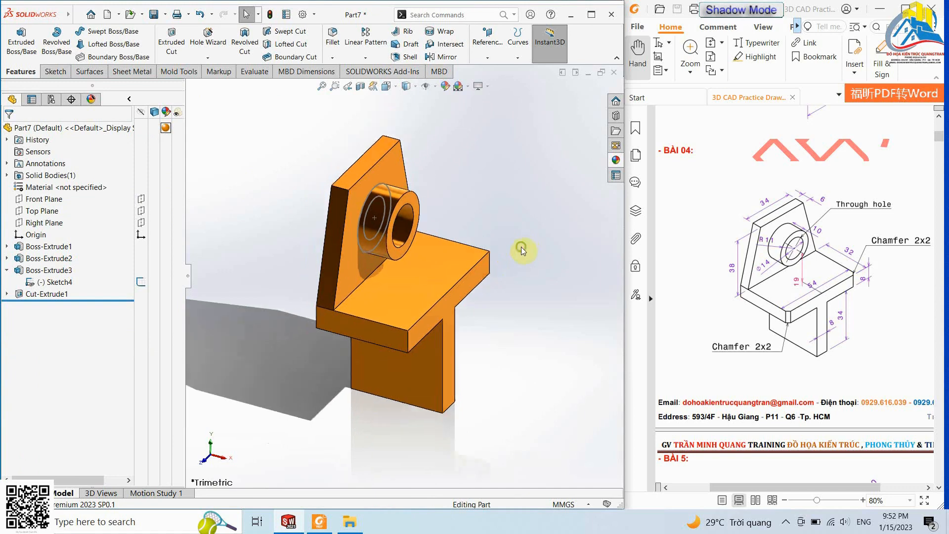
middle_click_drag(522, 250, 469, 225)
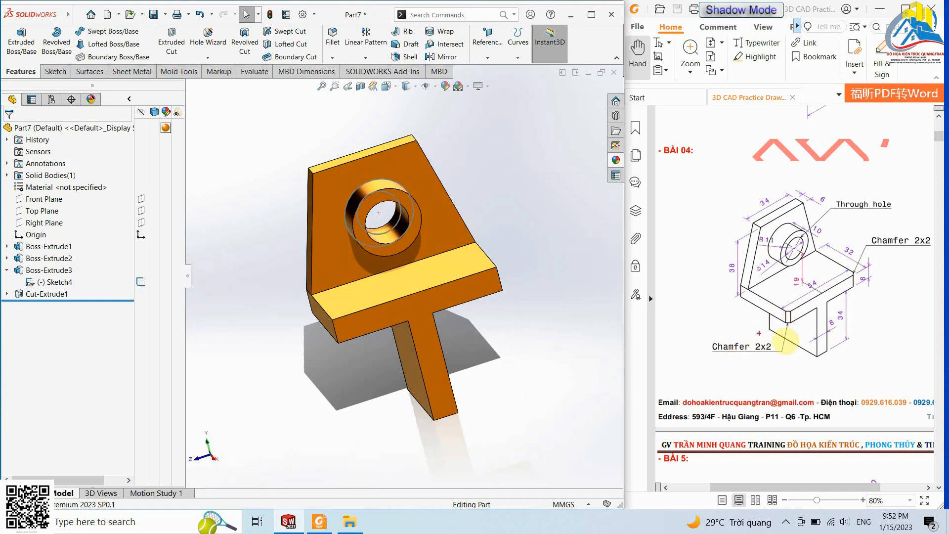
left_click_drag(770, 301, 807, 348)
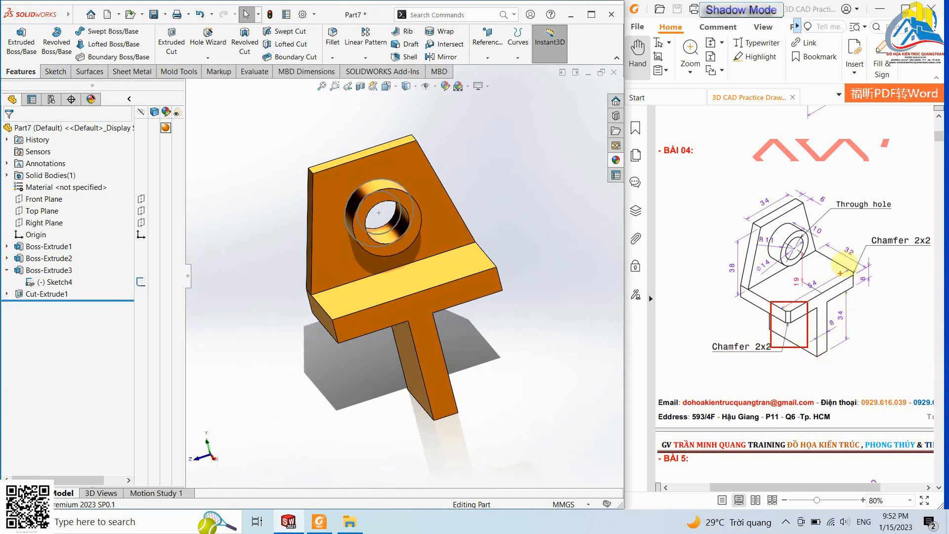
mouse_move(842, 230)
left_mouse_down()
mouse_move(909, 279)
mouse_move(943, 282)
left_mouse_up()
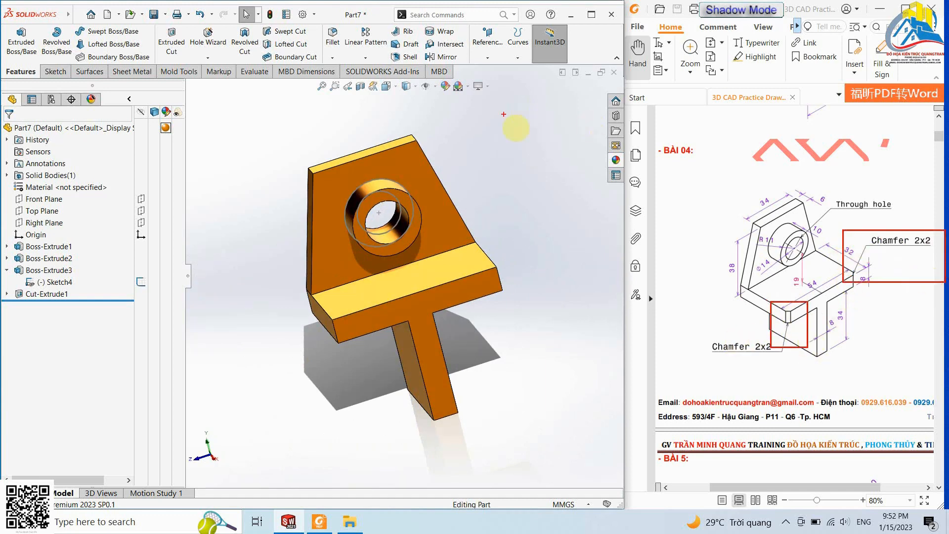
key("Escape")
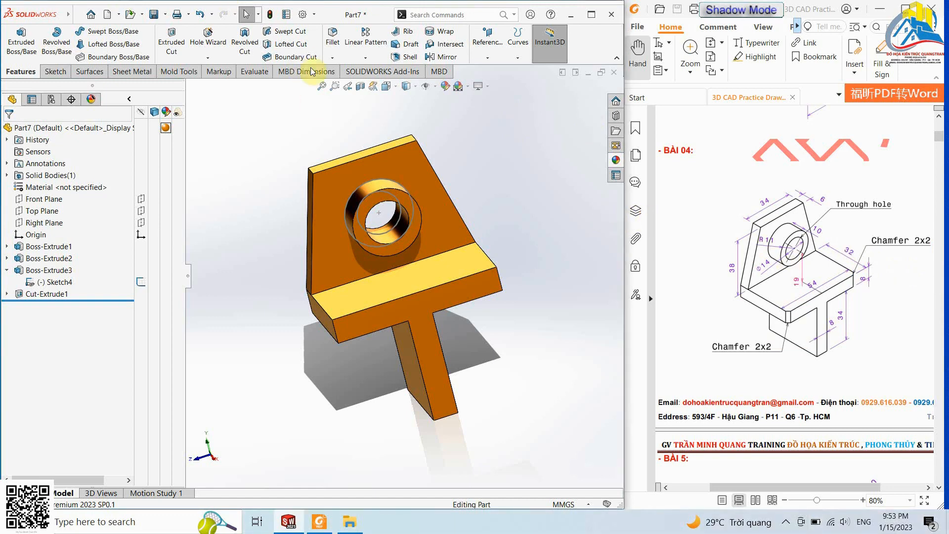
Step: Chamfer the horizontal plate's two vertical front corner edges with a symmetric distance-distance chamfer of 2 mm, using full preview
left_click(332, 59)
left_click(347, 80)
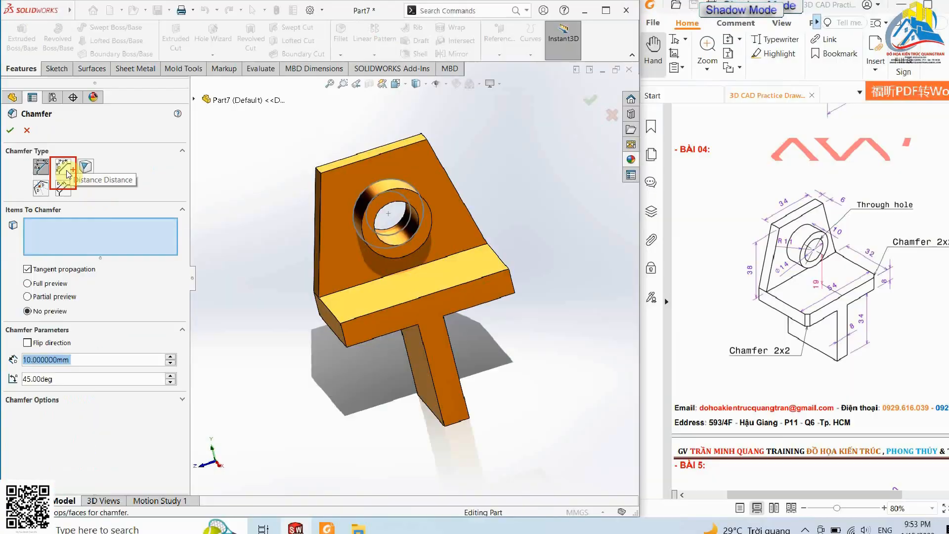
left_click(89, 173)
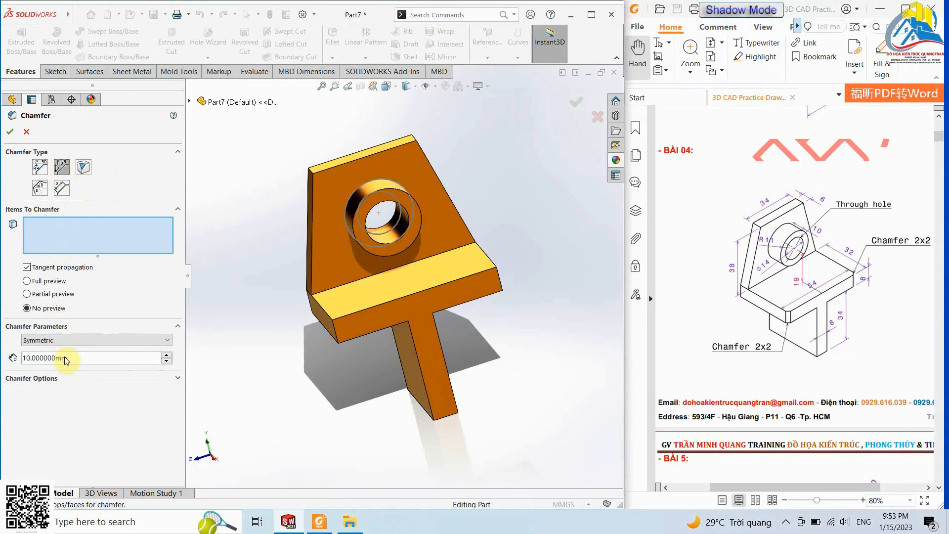
type("2")
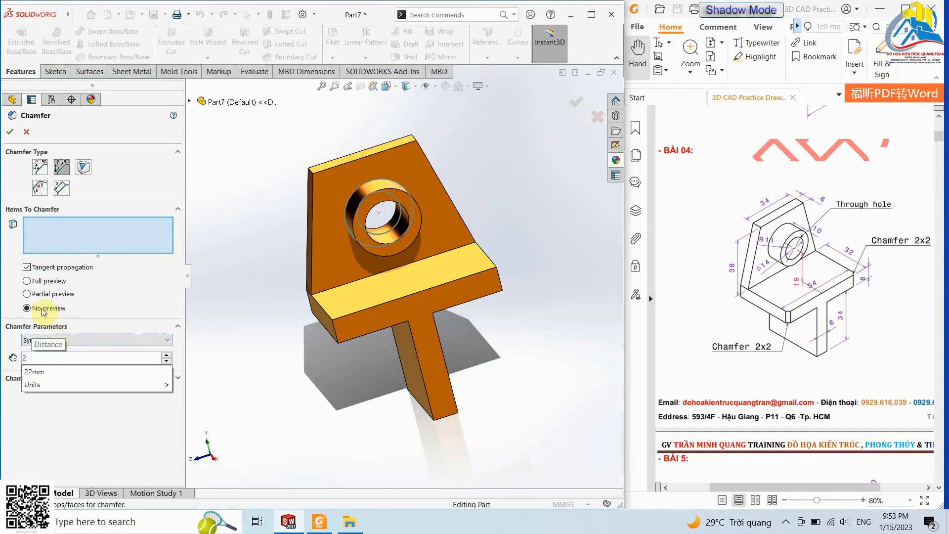
left_click(28, 282)
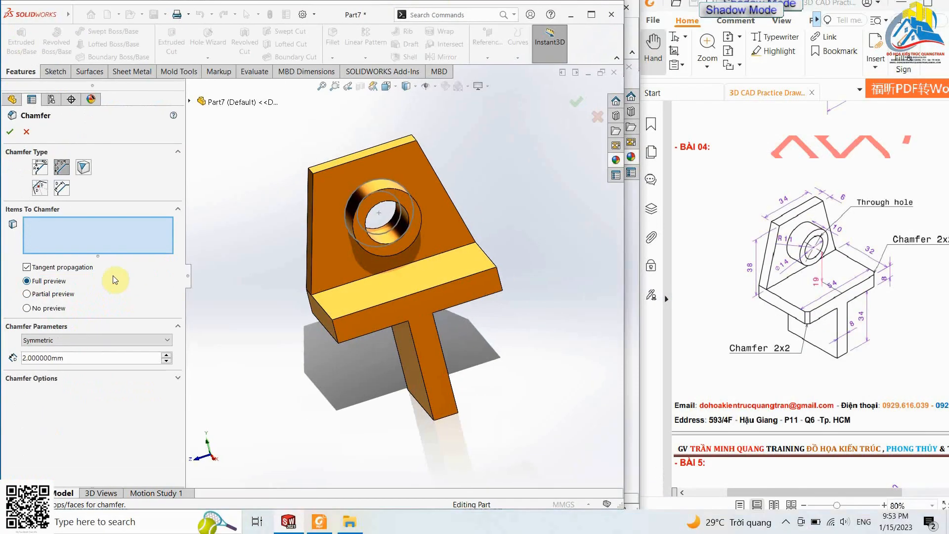
left_click(336, 328)
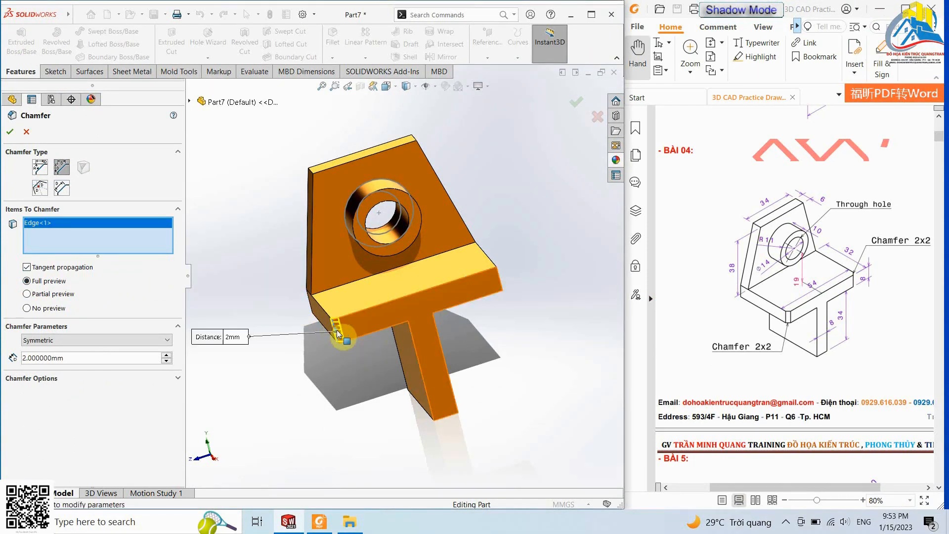
left_click(500, 279)
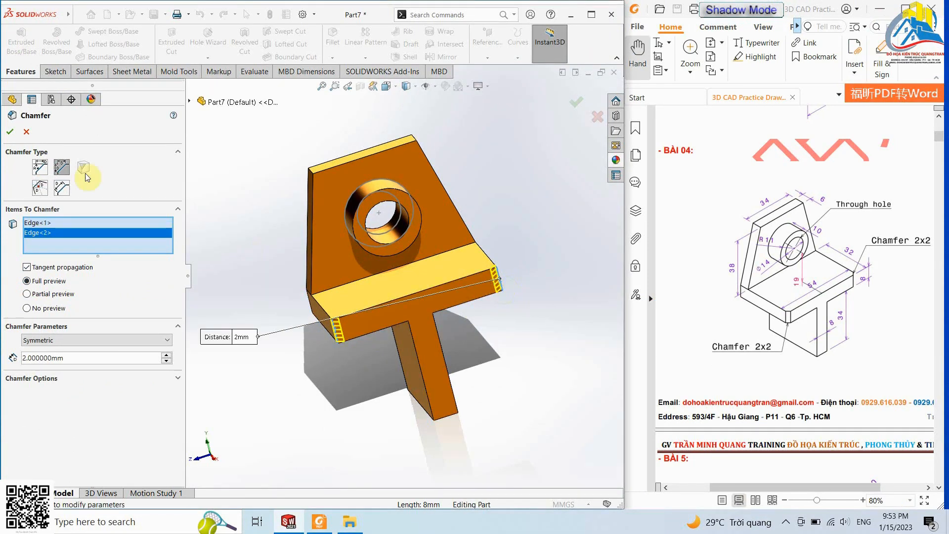
left_click(10, 132)
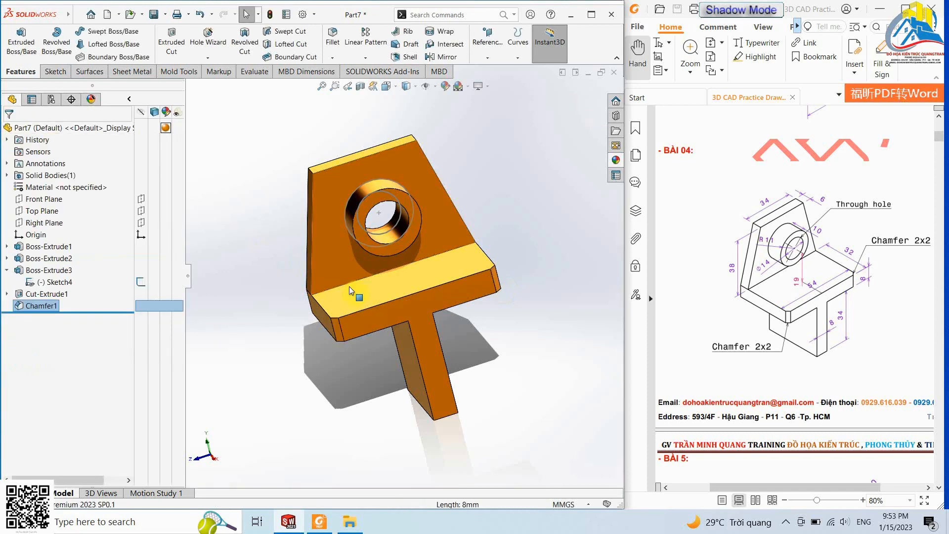
middle_click_drag(349, 286, 283, 232)
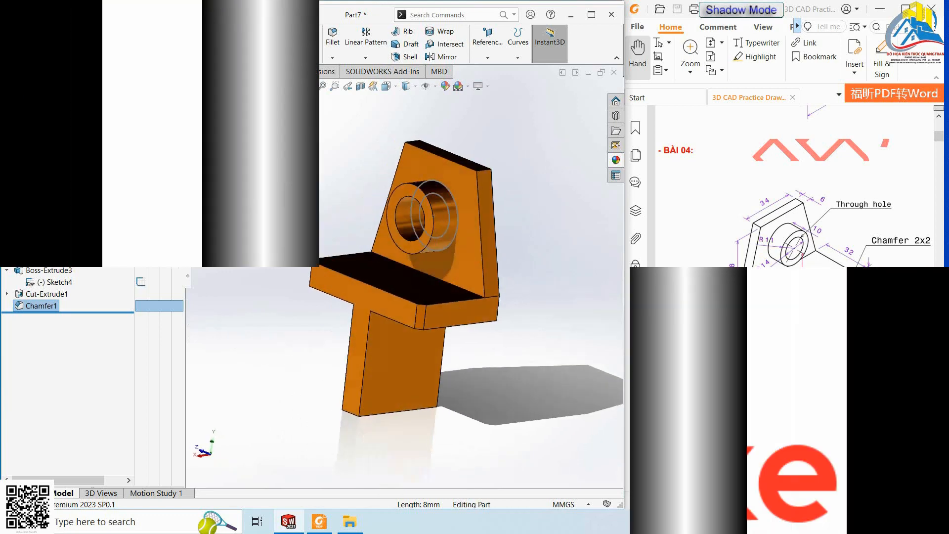